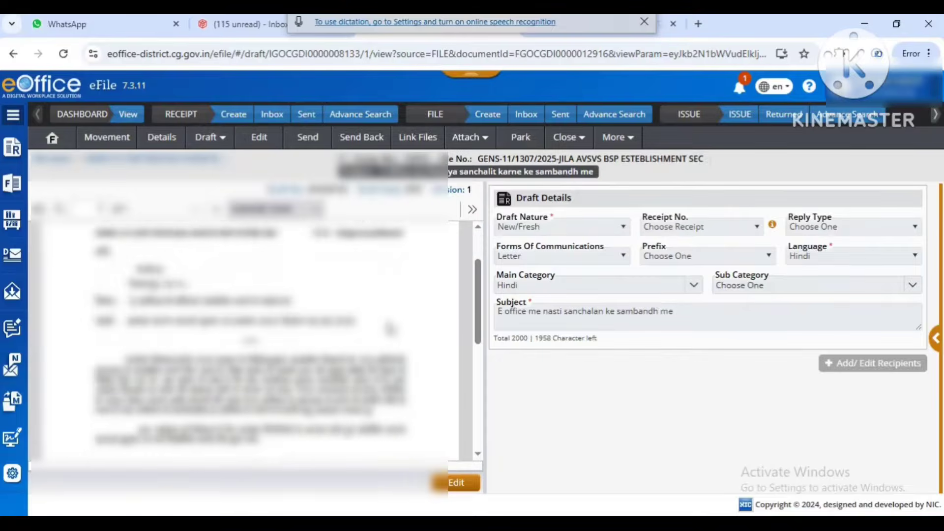
- Open the file "E Office me Nastiya sanchalit karne ke sambandh me" from the file inbox and show its draft list
scroll(376, 344, down, 2)
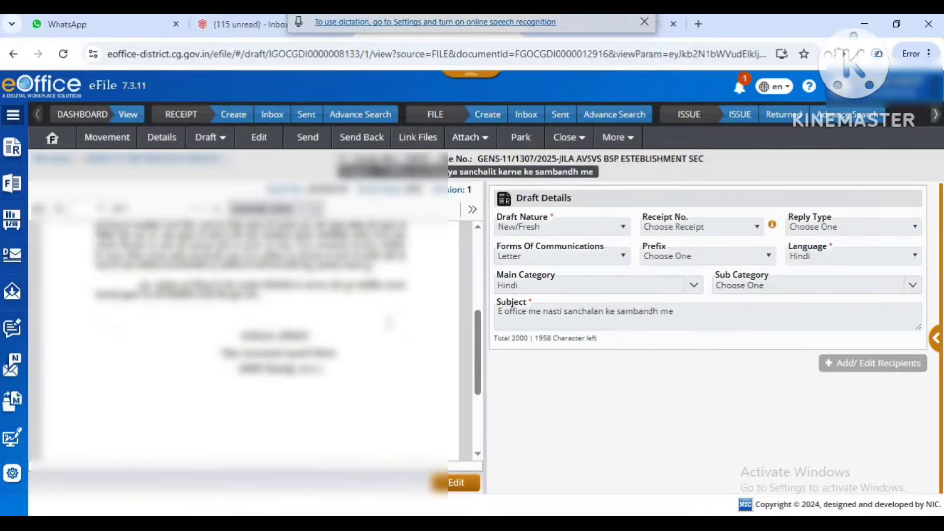
scroll(375, 345, up, 3)
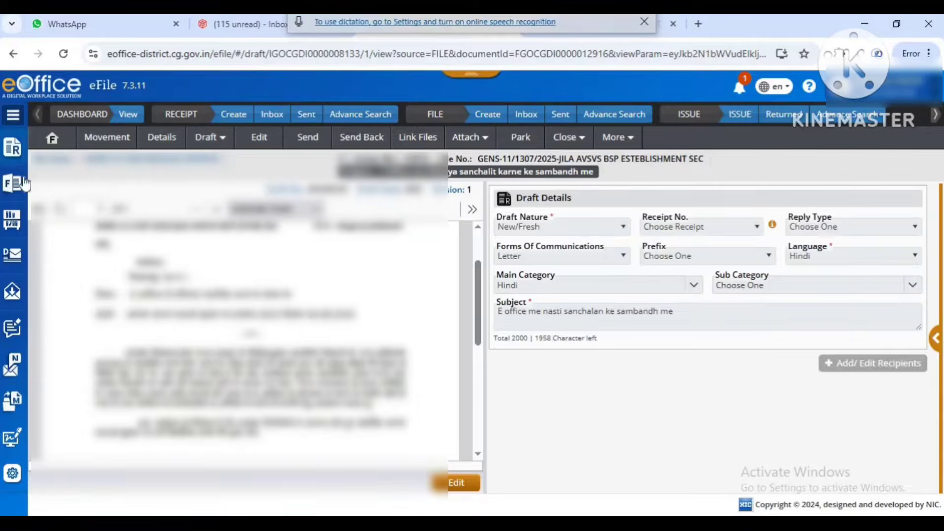
mouse_move(19, 194)
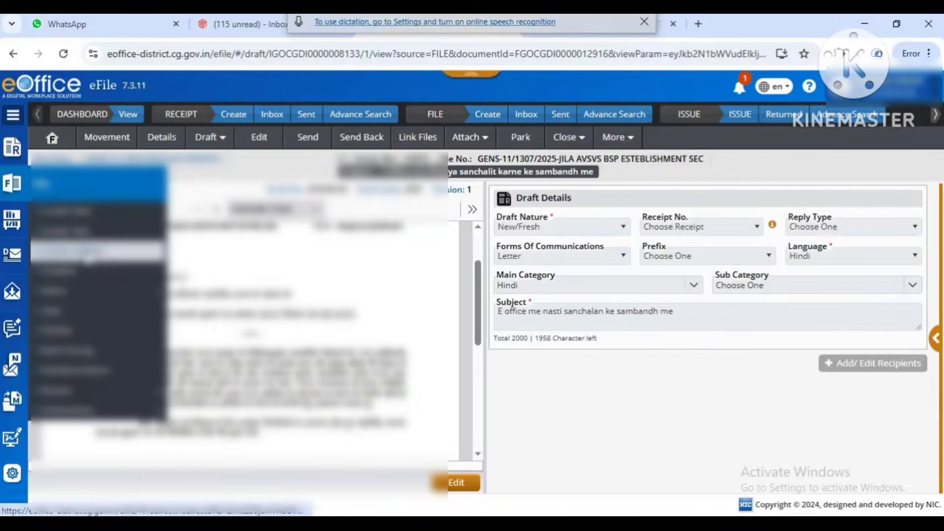
click(88, 252)
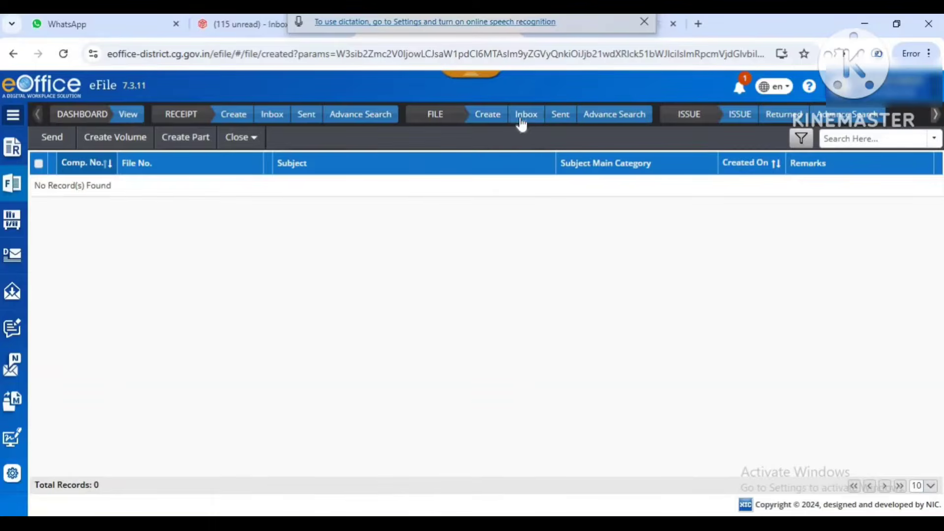
click(526, 118)
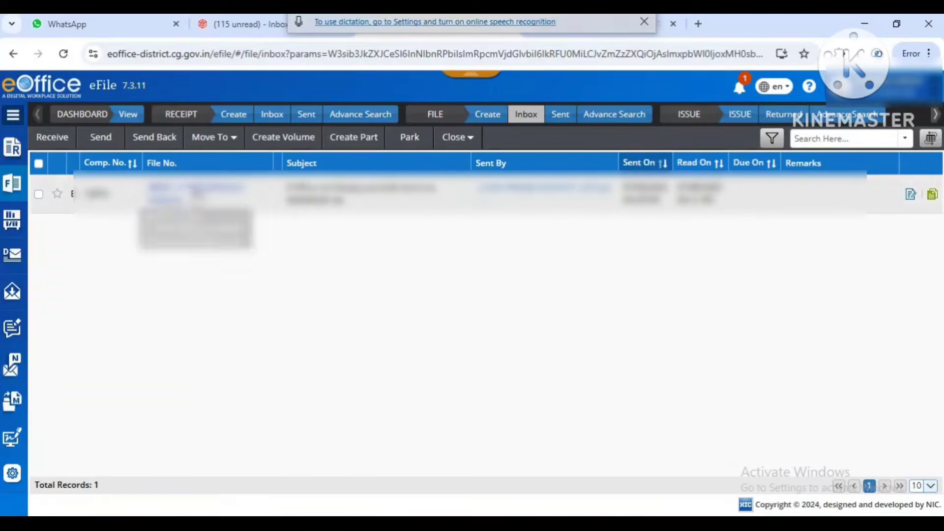
click(194, 192)
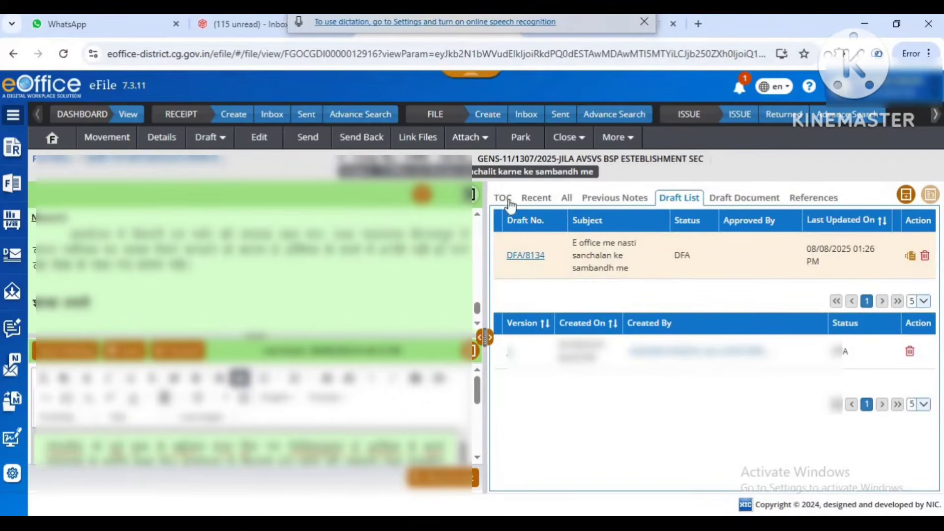
click(535, 198)
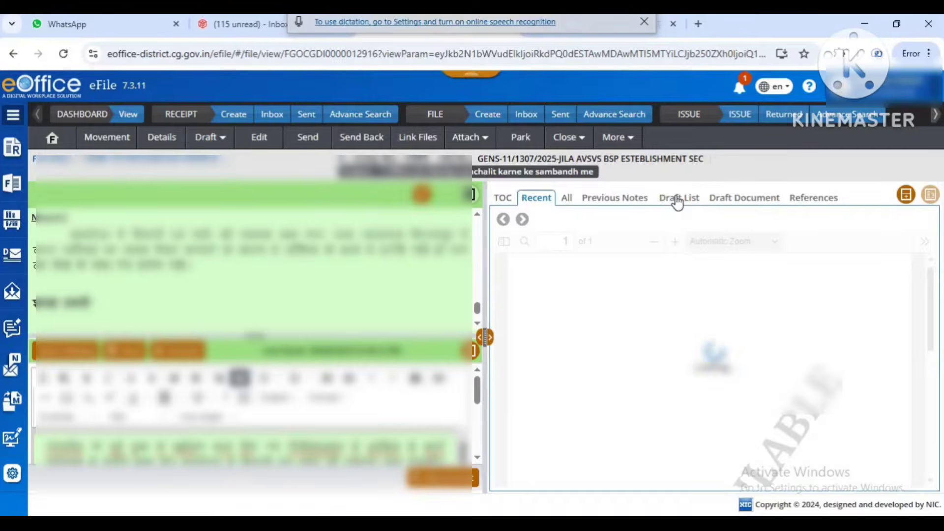
click(678, 201)
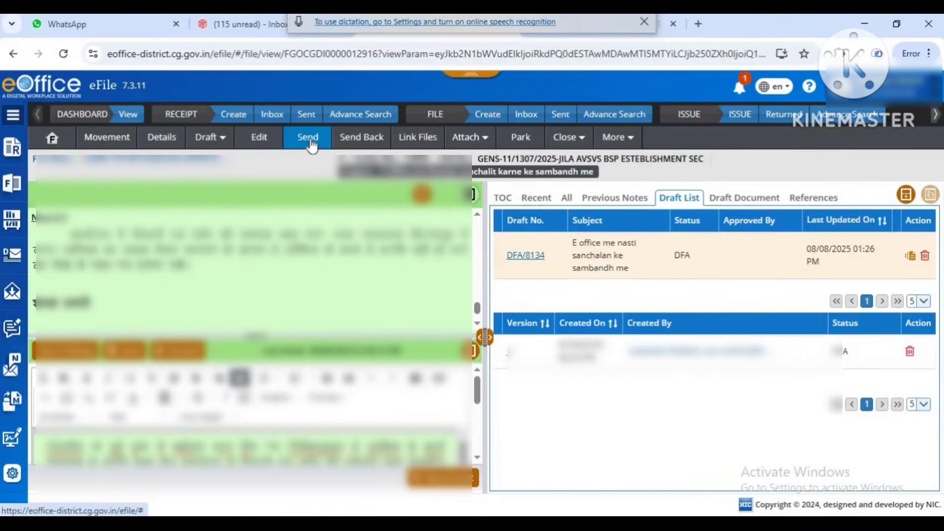
- Start sending the file, choose the receiving officer as recipient, and enable both Email and SMS notifications
click(310, 140)
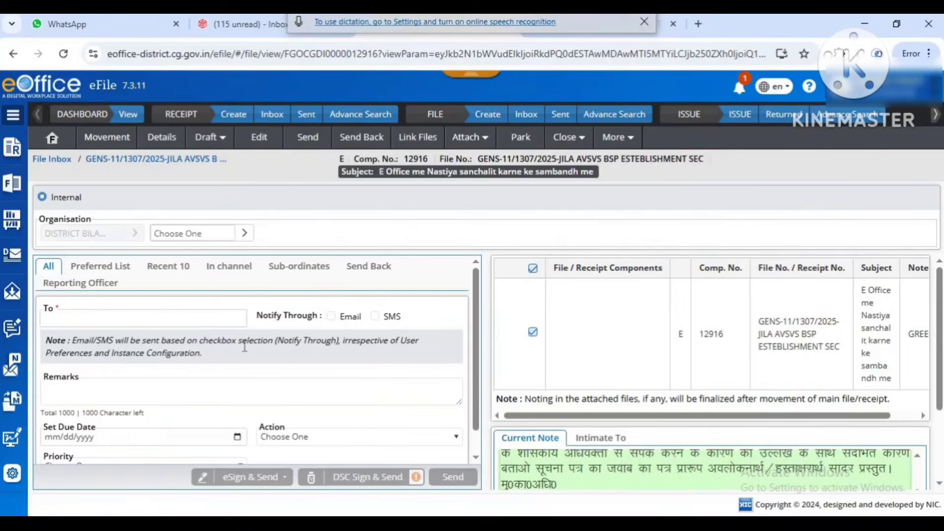
click(181, 321)
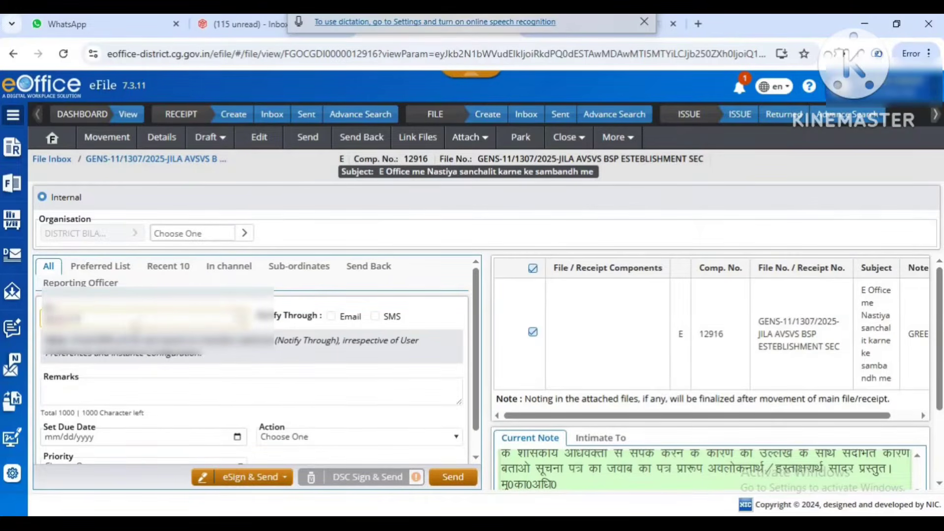
click(165, 346)
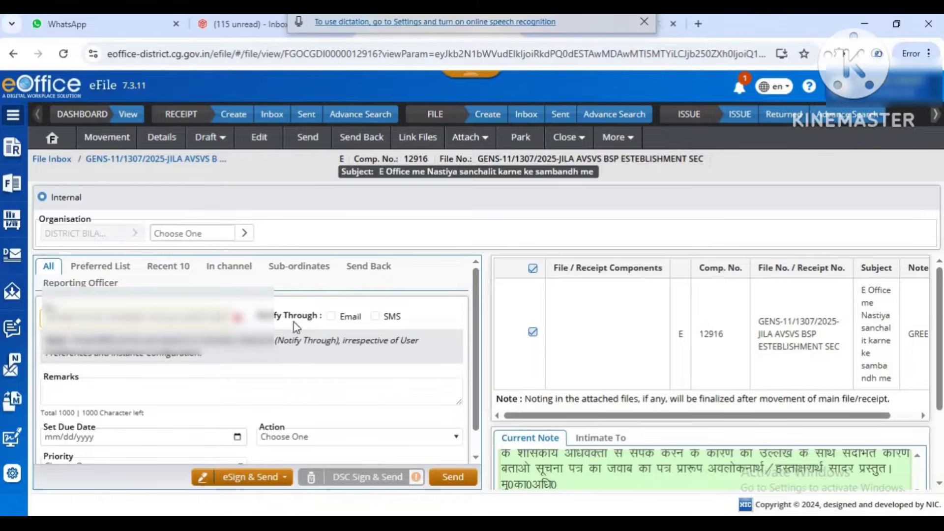
click(332, 317)
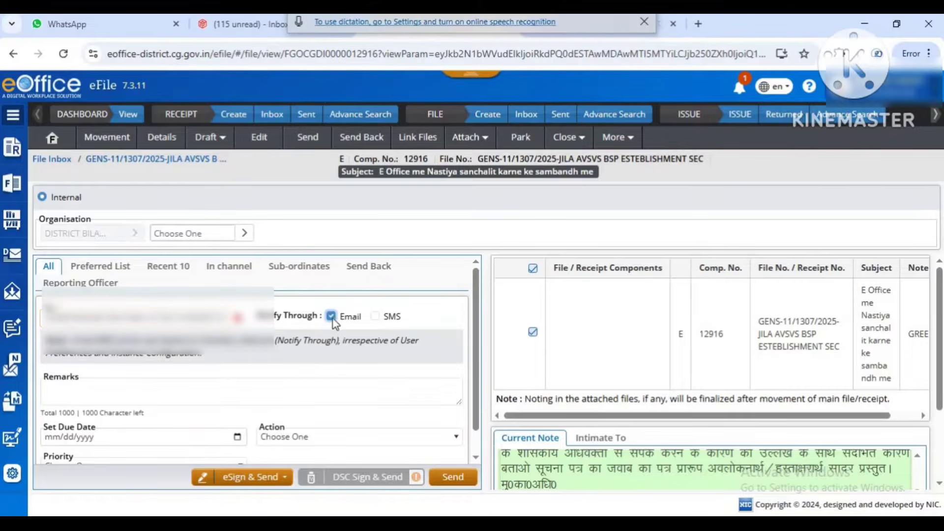
click(375, 318)
scroll(129, 432, down, 1)
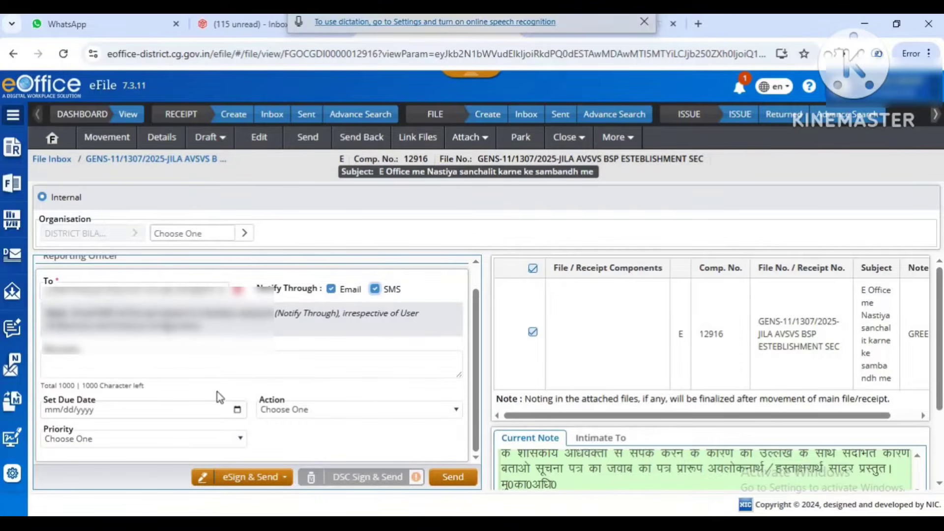
scroll(268, 369, up, 1)
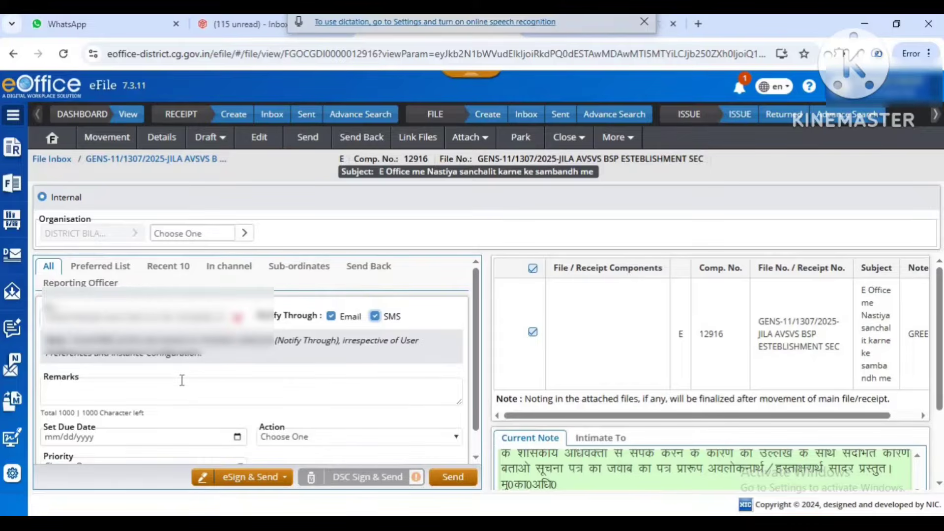
scroll(284, 402, down, 1)
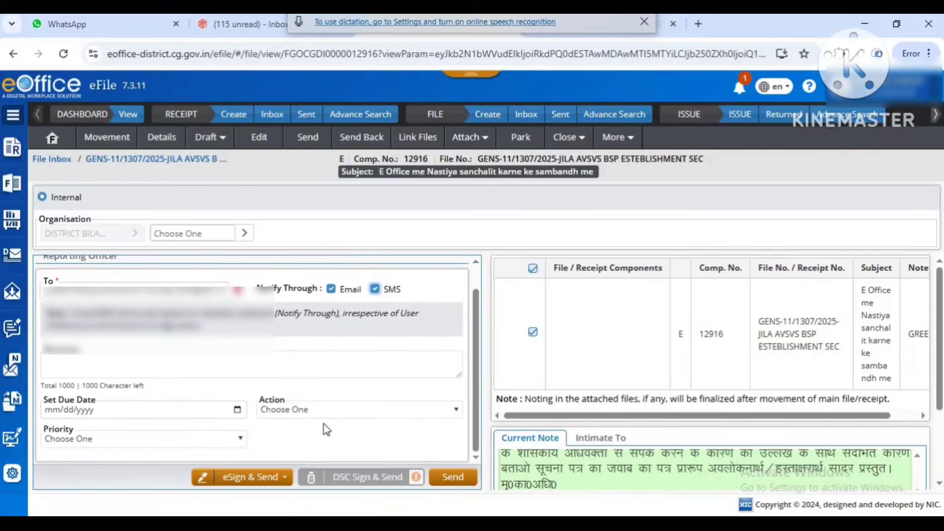
scroll(325, 352, up, 1)
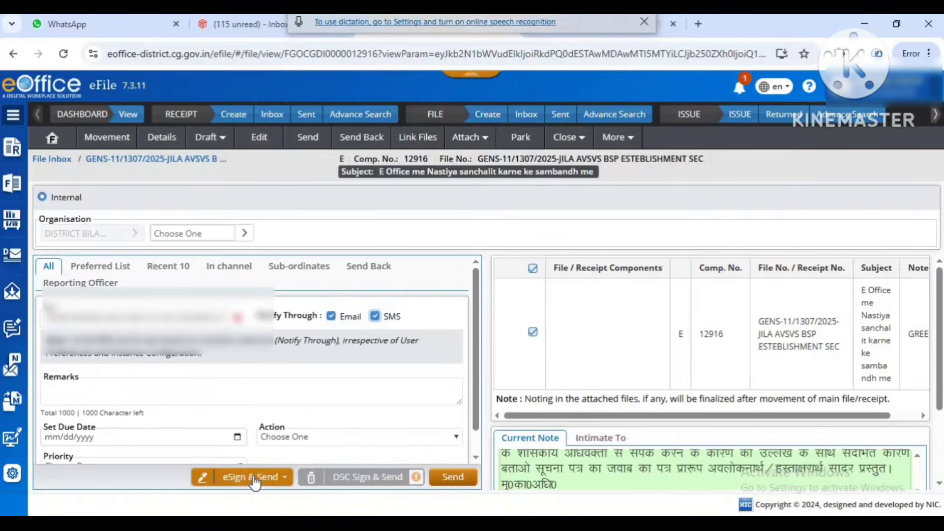
- Choose eSign & Send with OTP, suppress future mismatch messages, and proceed with this eSign
click(263, 480)
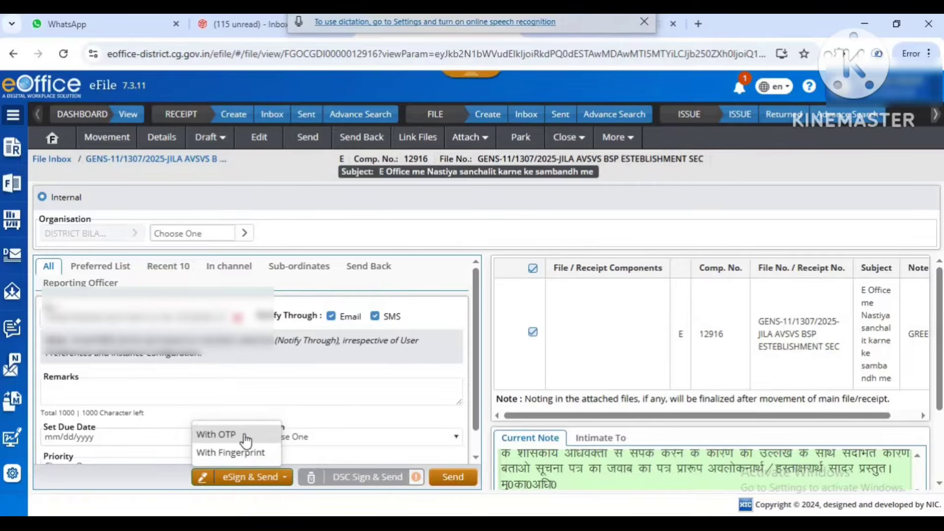
click(244, 435)
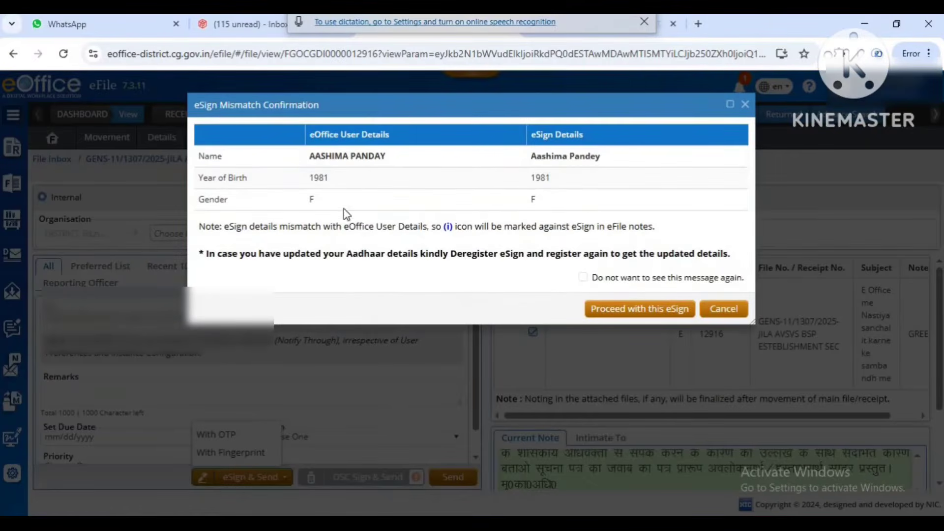
click(584, 278)
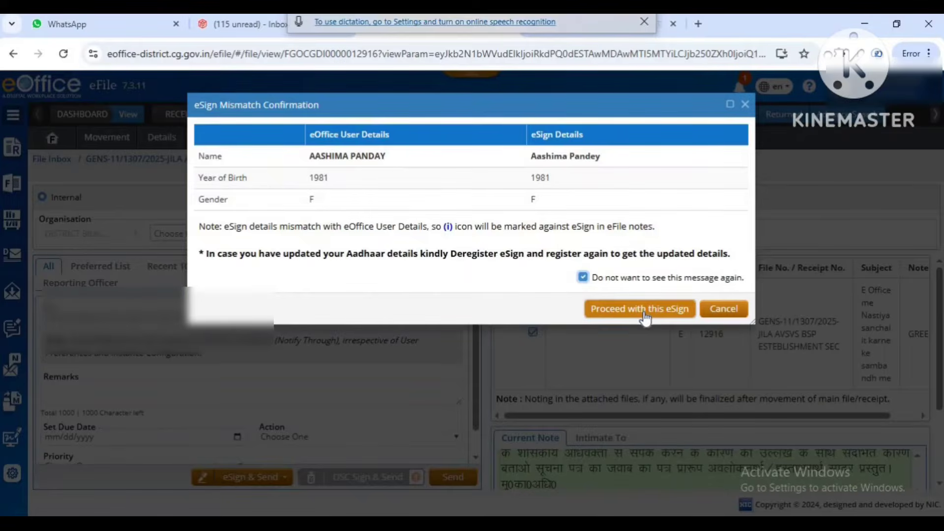
click(645, 311)
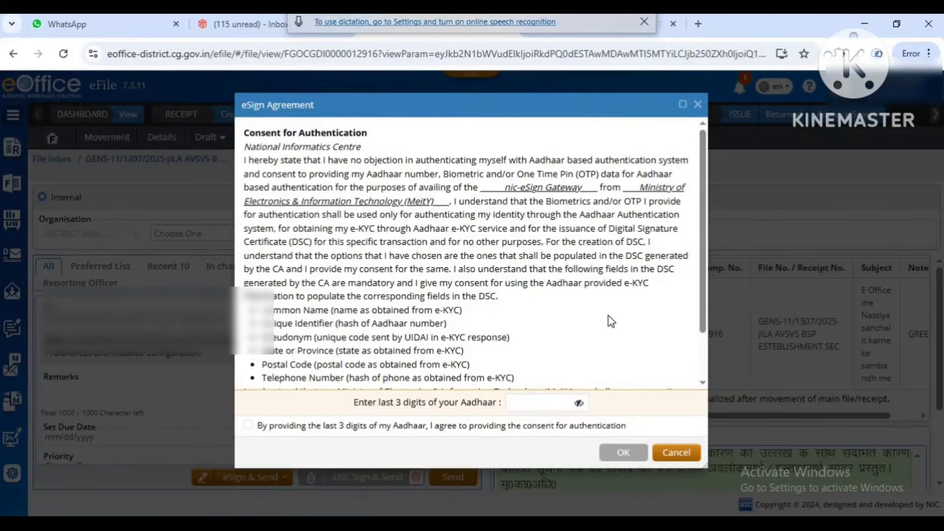
- Consent to the eSign agreement with the last three digits of the Aadhaar number and request the Aadhaar OTP
click(537, 406)
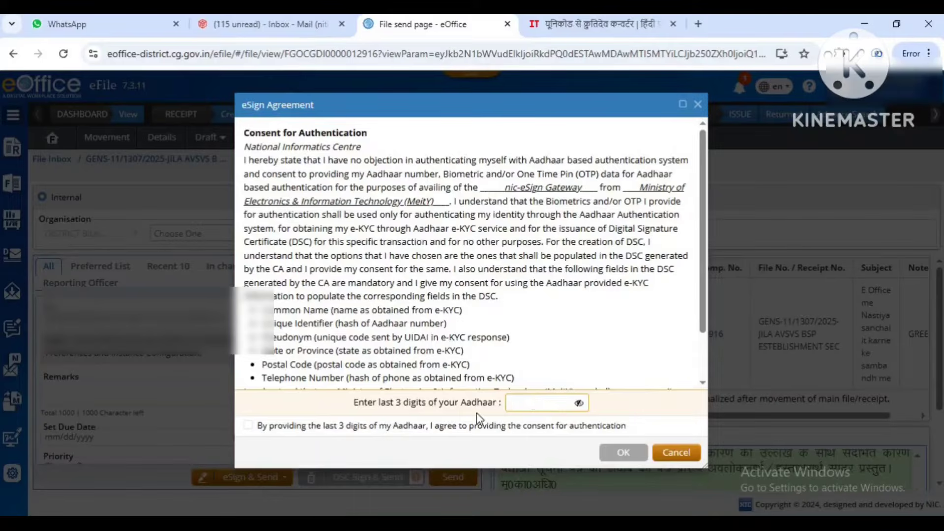
text(11)
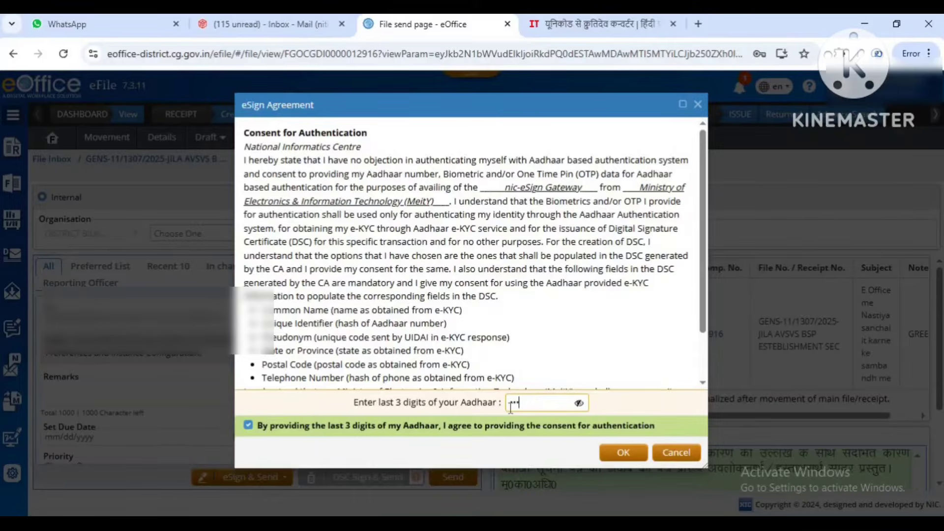
click(621, 456)
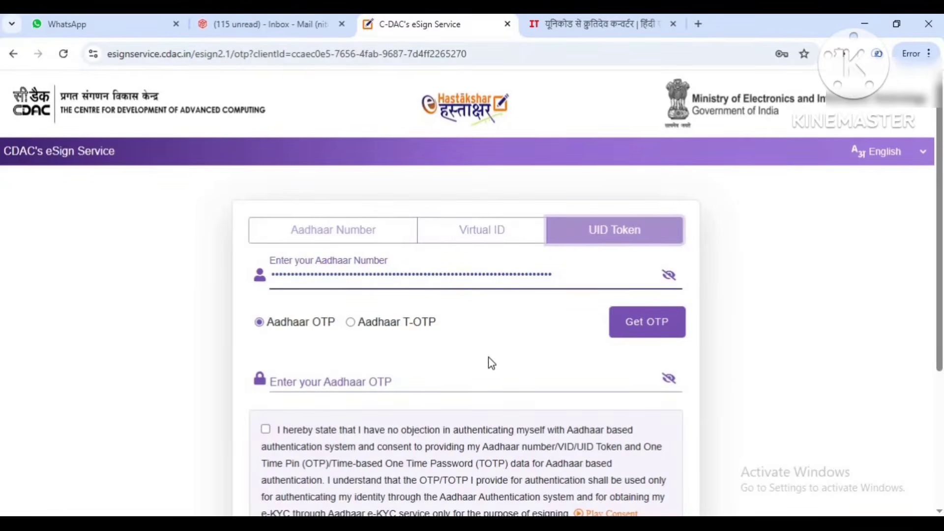
click(631, 323)
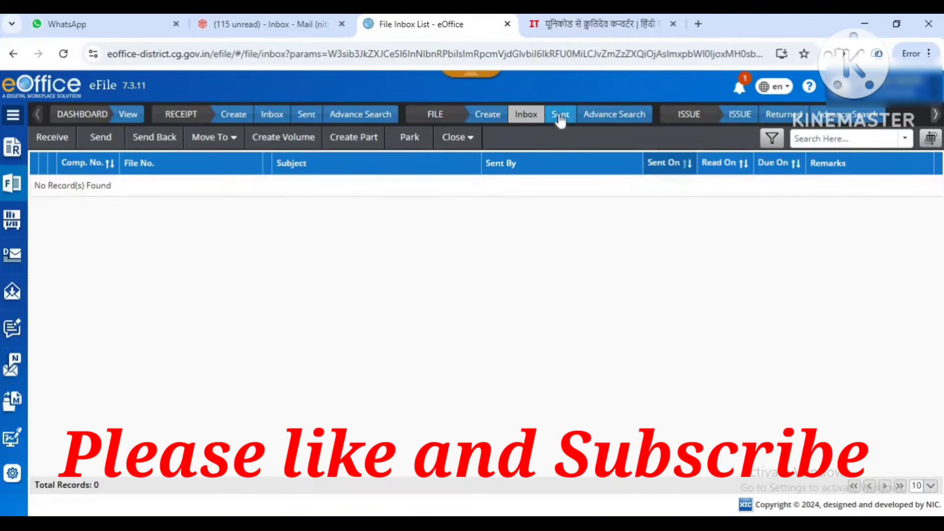
- Check the sent files, then switch to the receiving officer's eOffice session in Edge and check its receipt and file inboxes
click(560, 116)
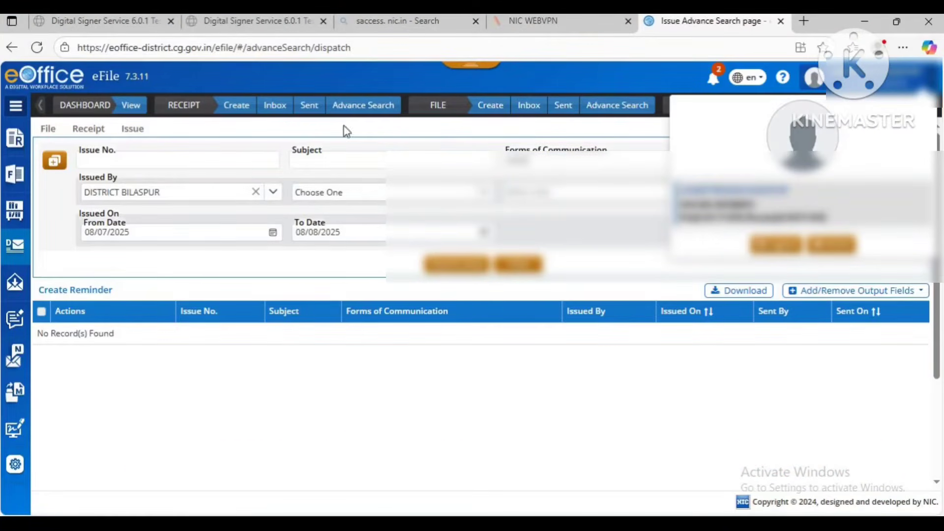
click(289, 111)
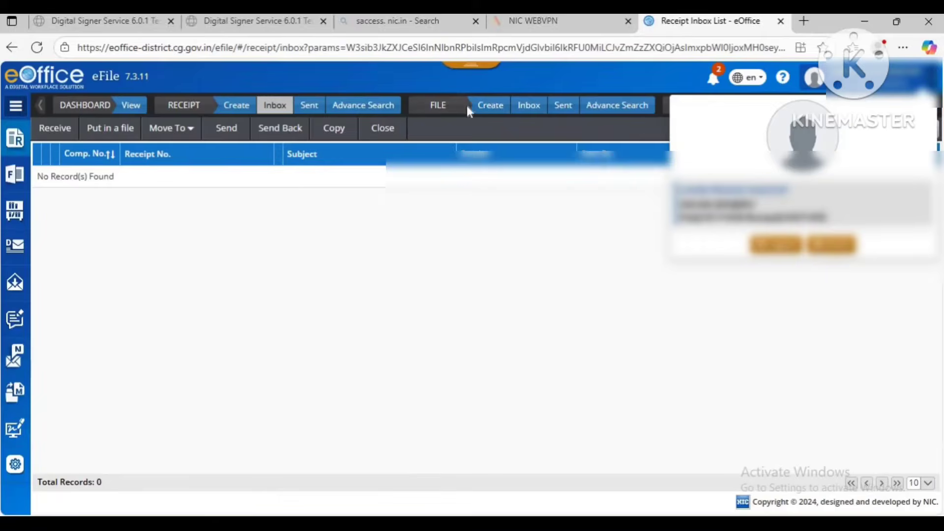
click(527, 112)
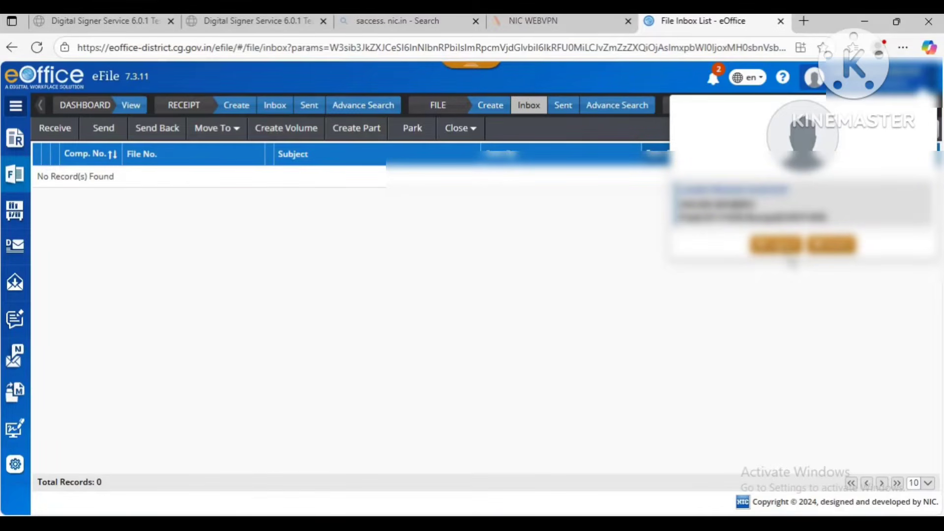
- Sign out, log back in with Parichay, and open the file "E Office me Nastiya sanchalit karne ke sambandh me" from the eFile inbox
click(824, 249)
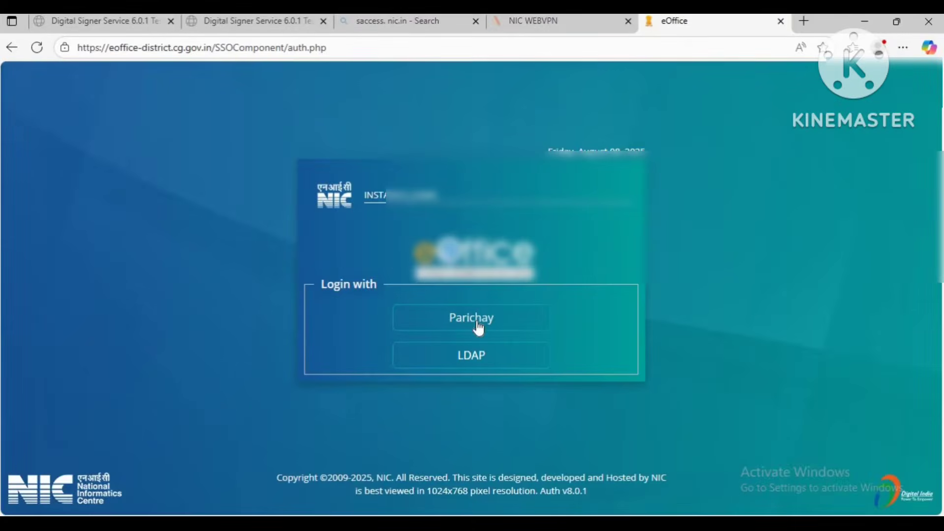
click(477, 325)
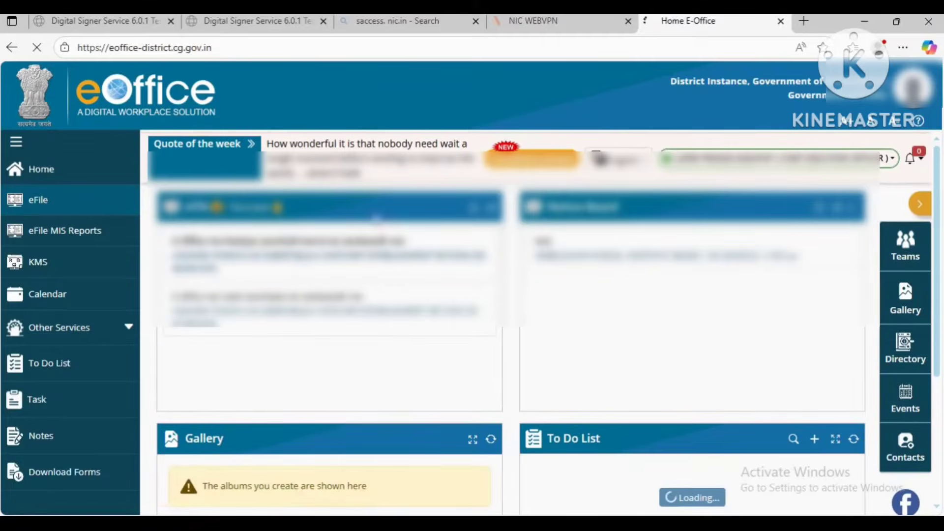
click(59, 198)
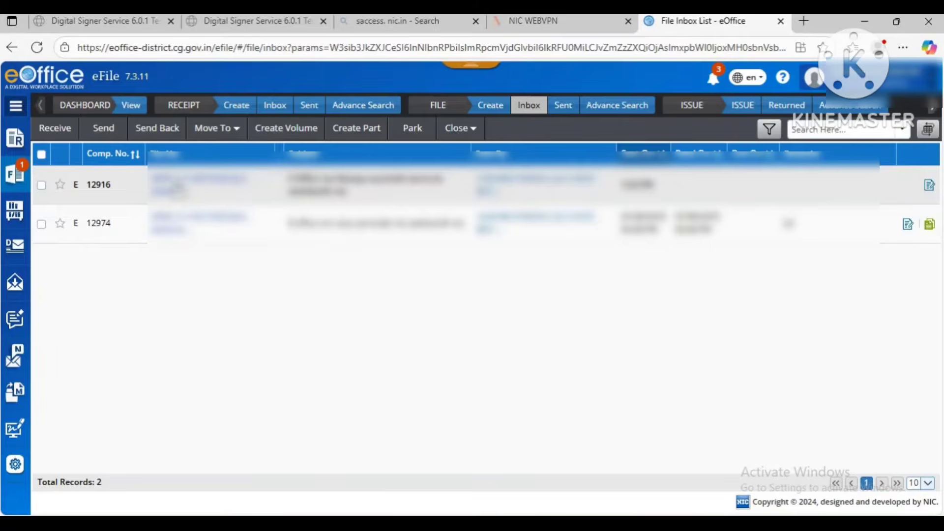
click(170, 185)
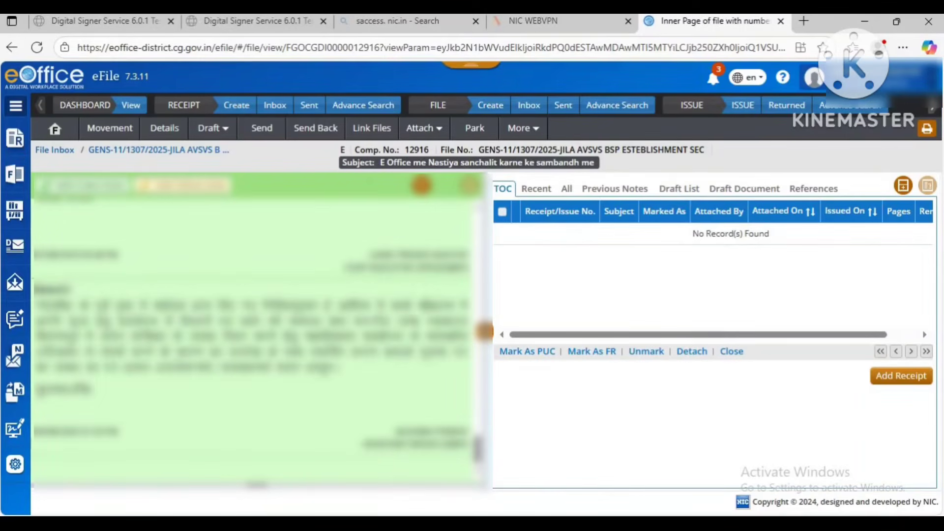
- Review the received file's notes and select draft DFA/8134 in its draft list
scroll(431, 315, up, 3)
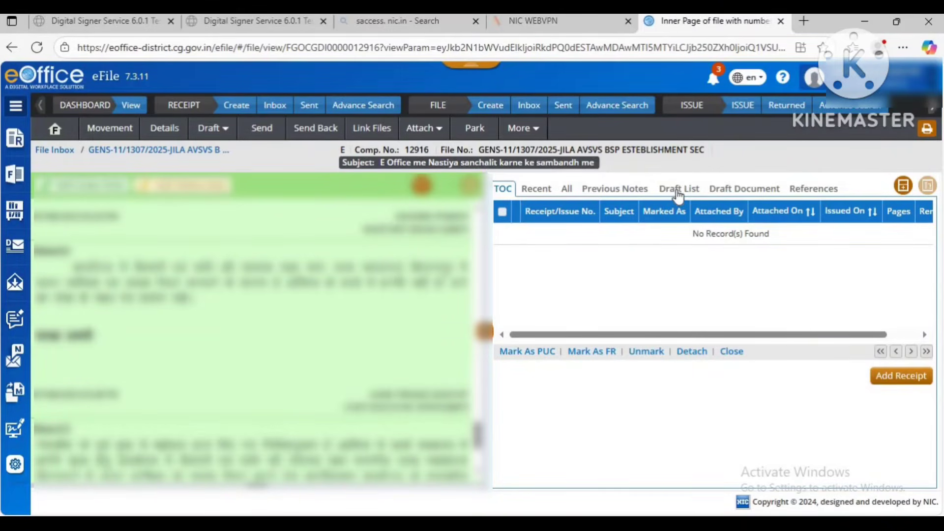
click(678, 195)
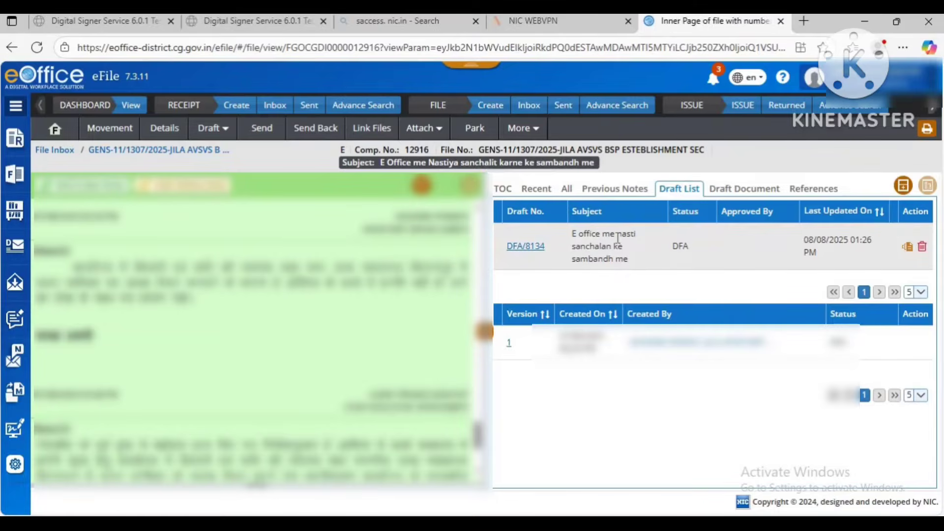
click(535, 252)
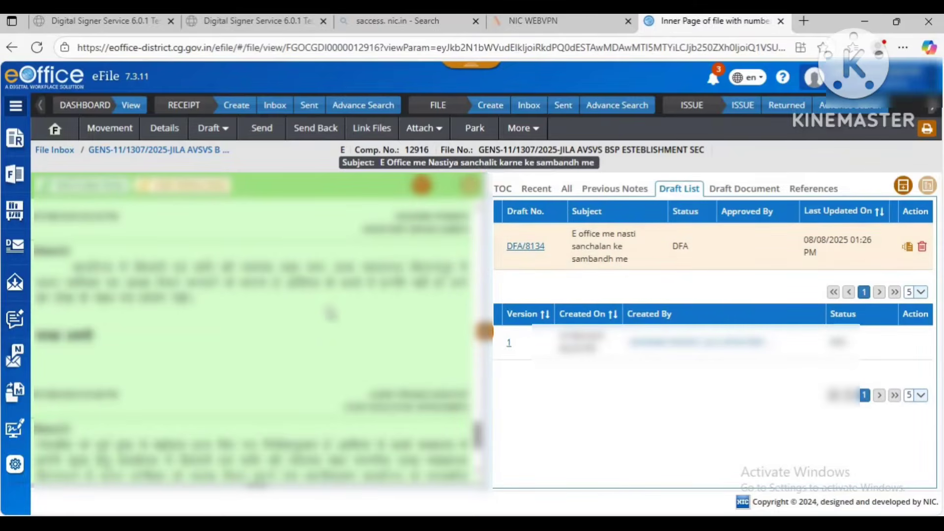
scroll(336, 339, up, 3)
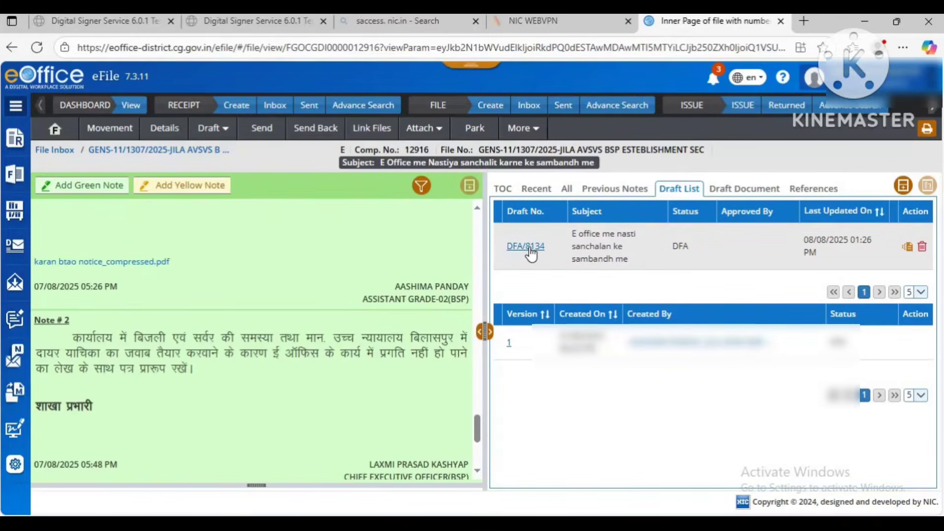
- Open draft DFA/8134, read through the letter, and approve the draft with confirmation
click(527, 246)
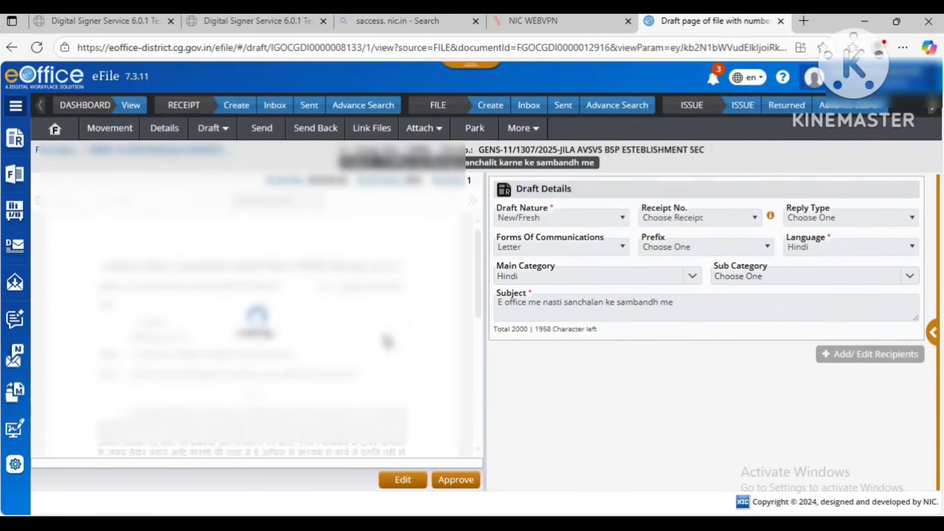
scroll(369, 351, down, 3)
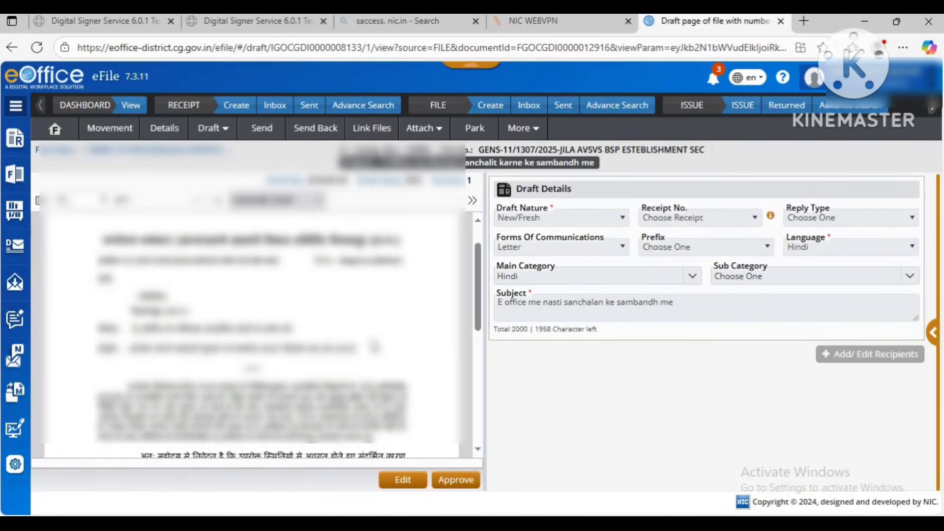
scroll(372, 339, down, 1)
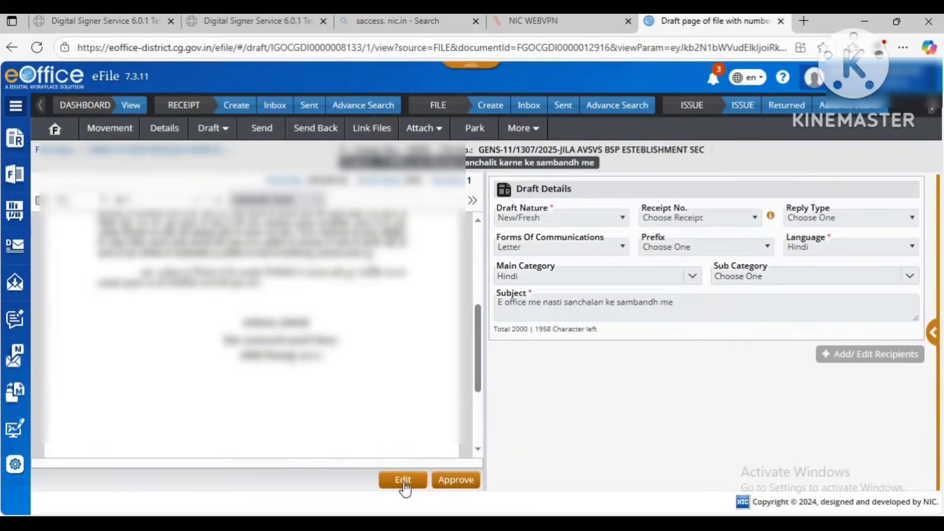
click(456, 481)
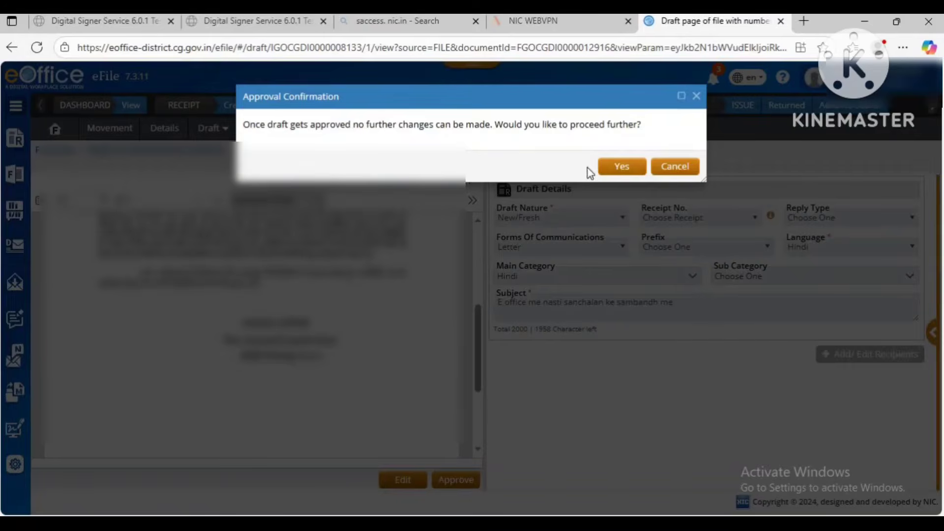
click(622, 167)
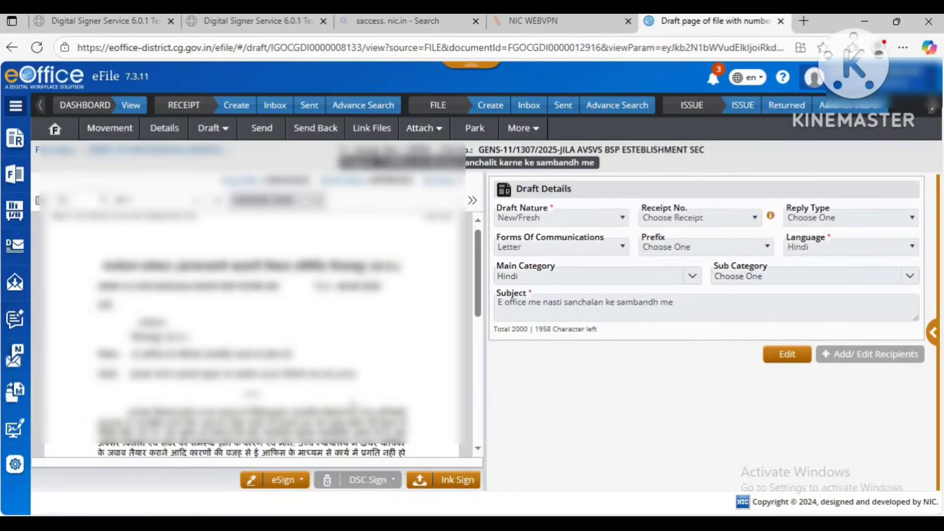
scroll(305, 453, down, 3)
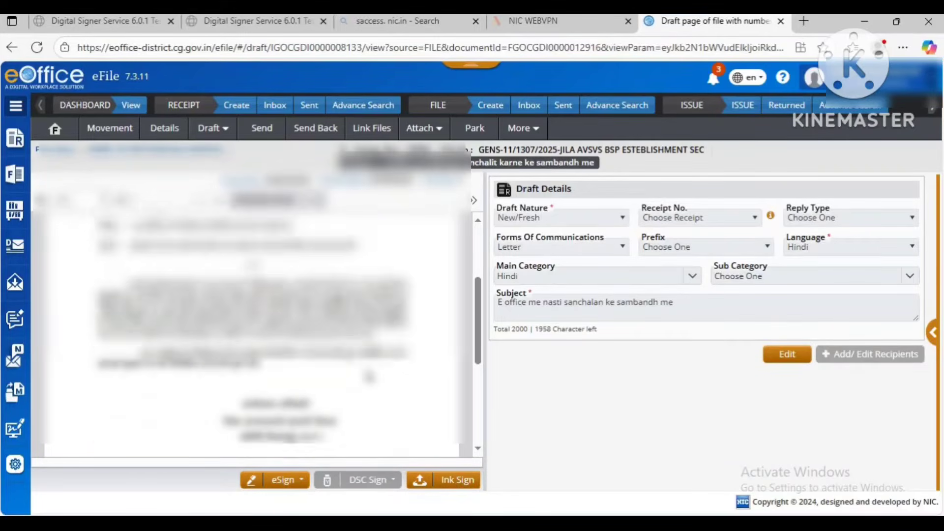
click(302, 482)
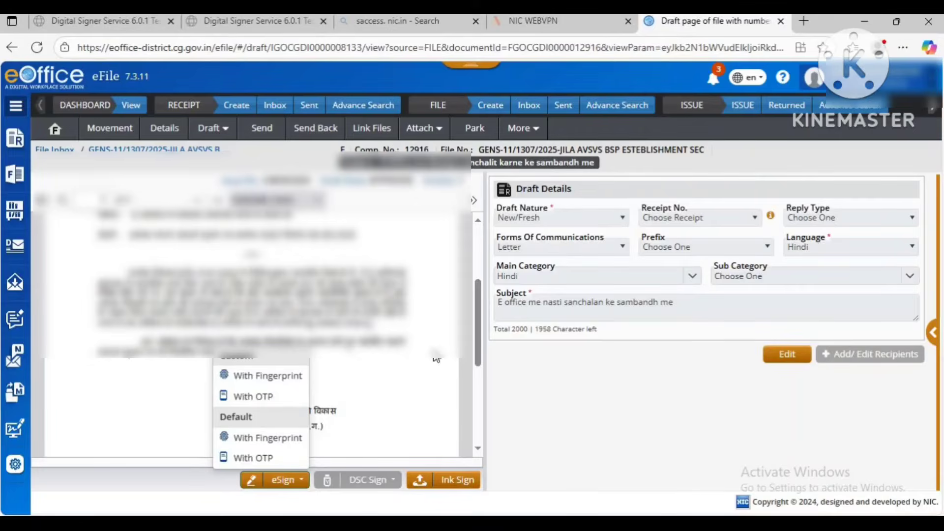
click(473, 201)
click(471, 199)
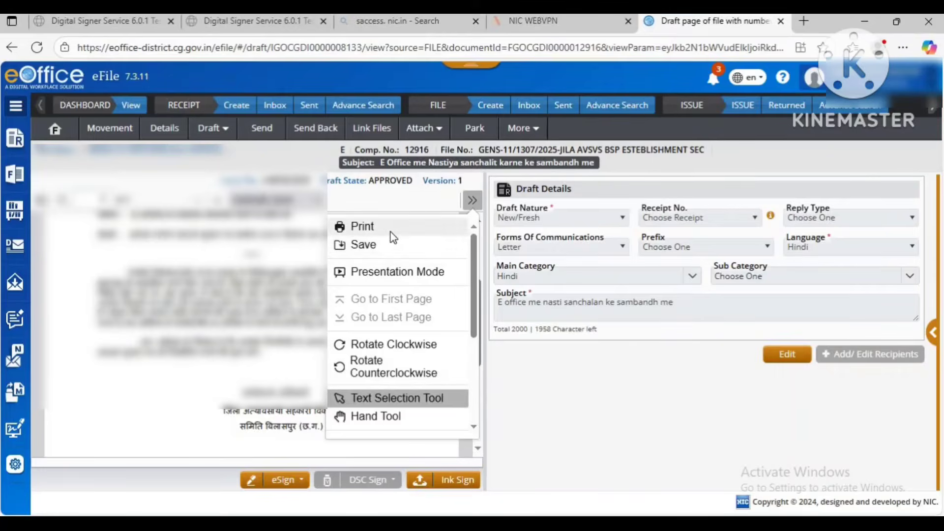
click(216, 401)
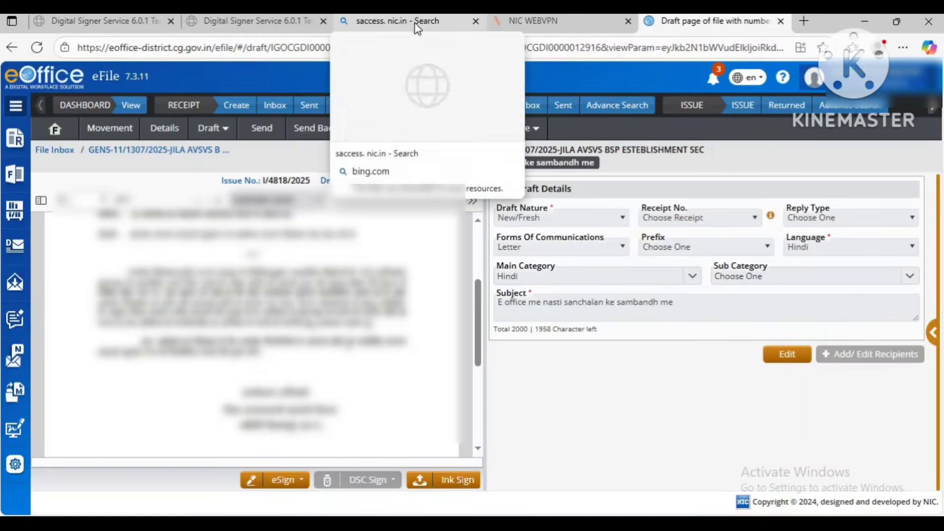
click(448, 482)
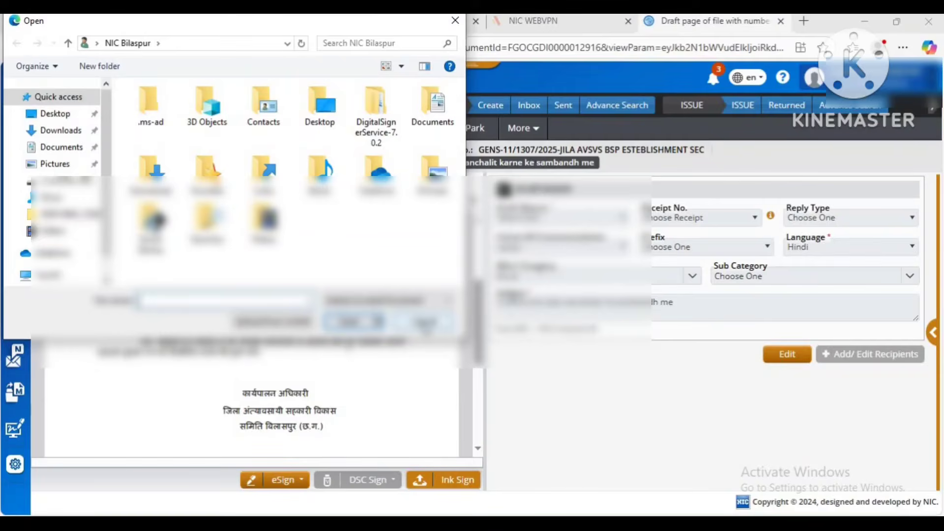
click(426, 323)
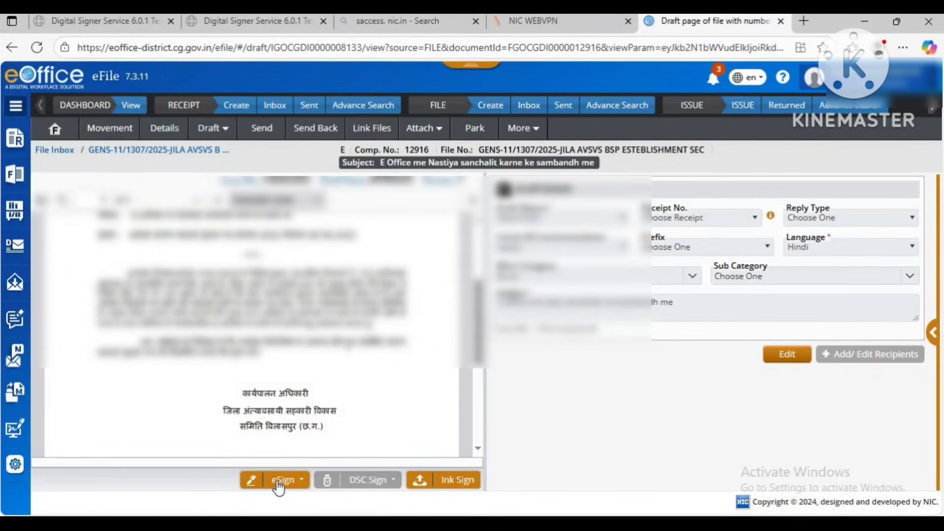
- Start a custom eSign with OTP and place the signature box over "कार्यपालन अधिकारी" at the end of the letter
click(279, 485)
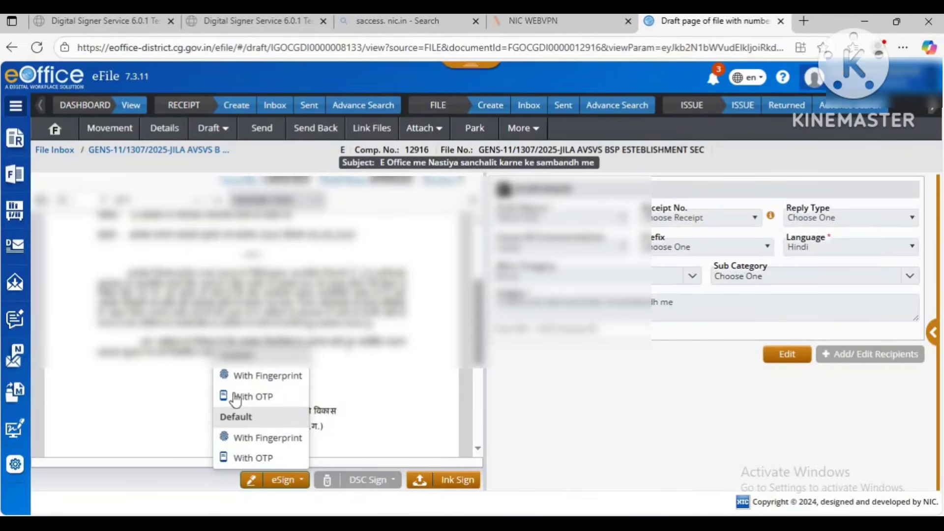
click(252, 400)
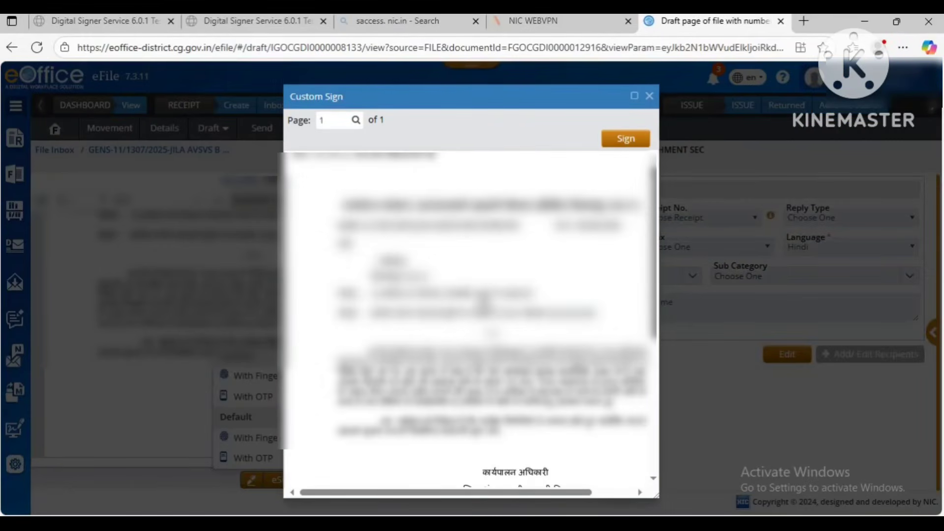
scroll(487, 298, down, 1)
scroll(499, 286, up, 1)
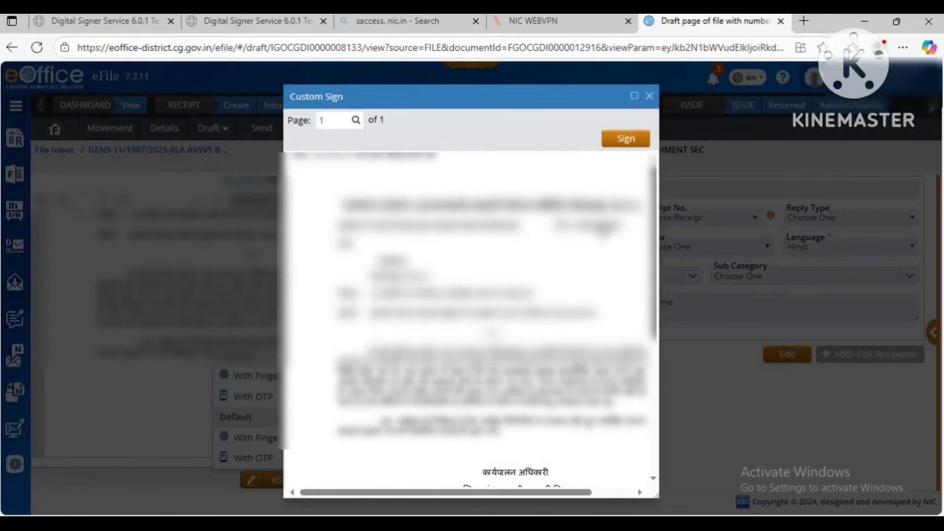
scroll(504, 347, down, 2)
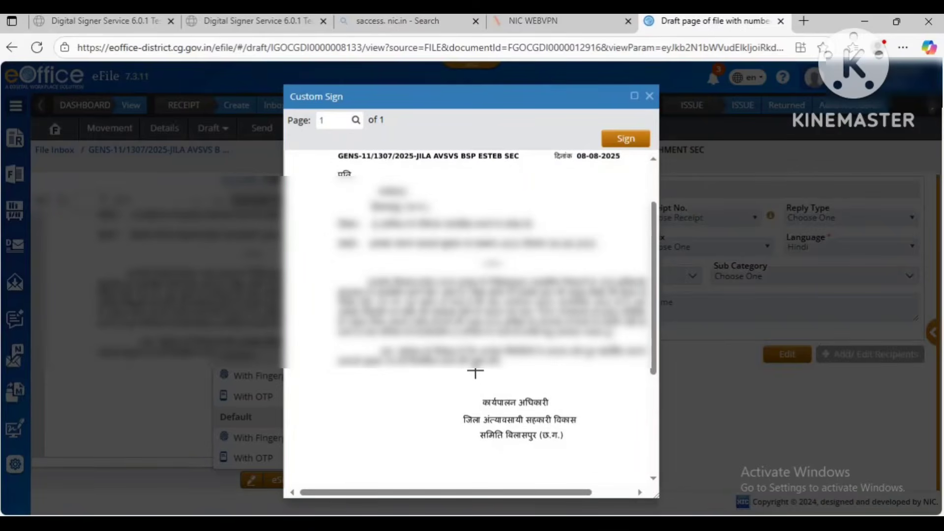
mouse_move(476, 373)
mouse_down()
mouse_move(518, 397)
mouse_move(572, 407)
mouse_move(574, 419)
mouse_move(596, 414)
mouse_up()
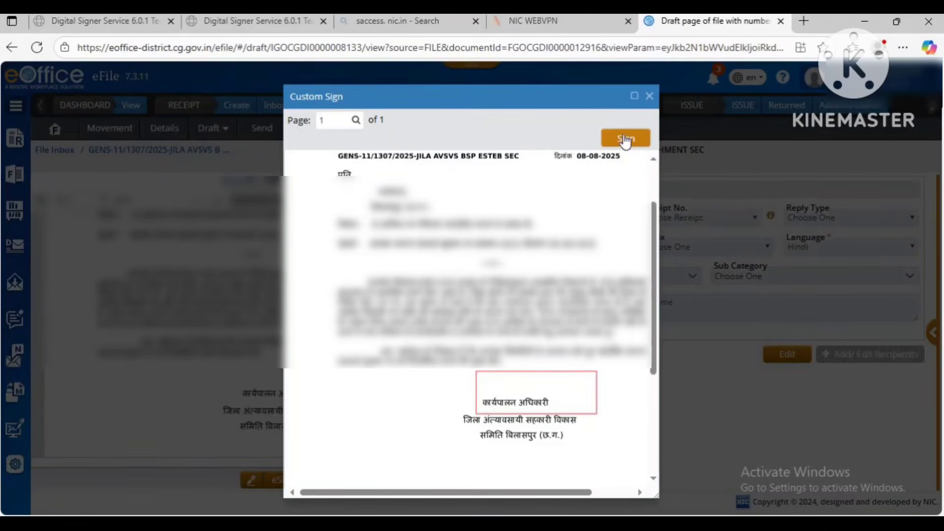
click(625, 139)
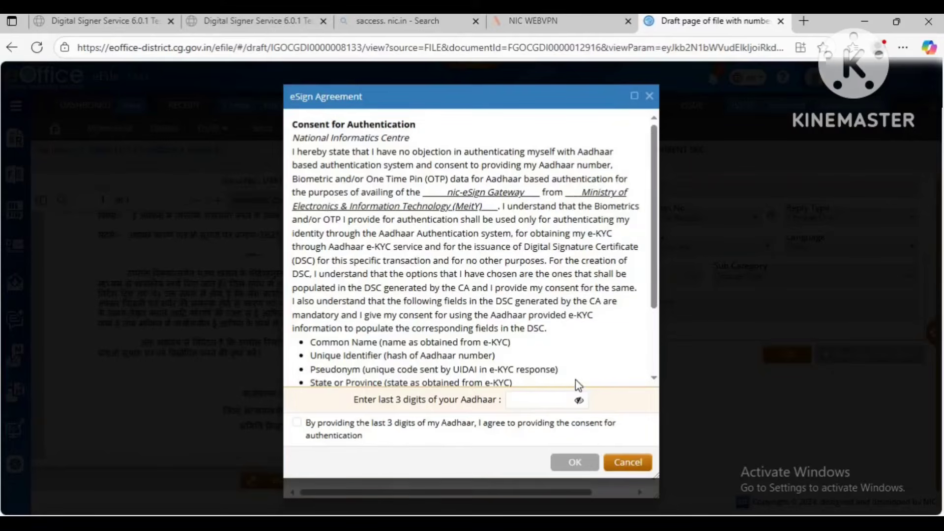
- Consent to the eSign agreement with the last three Aadhaar digits and request the Aadhaar OTP for signing the letter
click(541, 403)
text(•••)
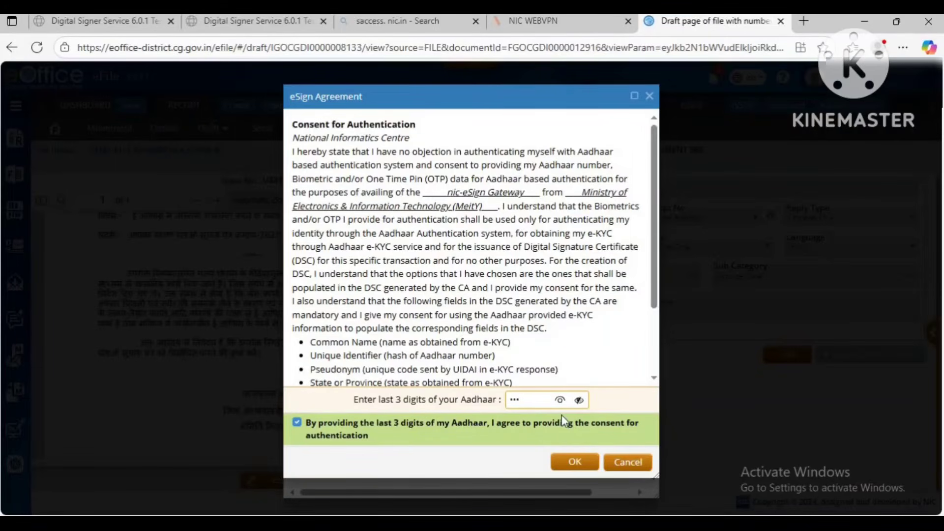
click(574, 462)
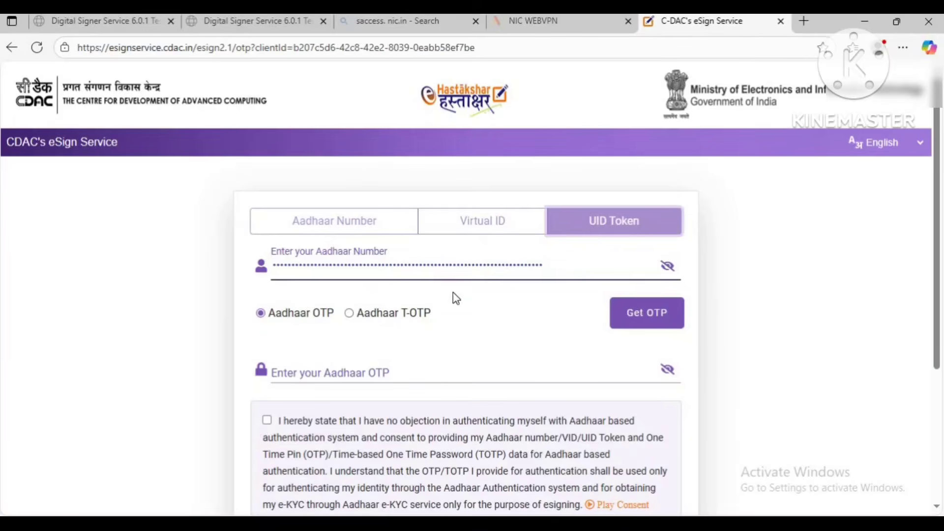
click(656, 316)
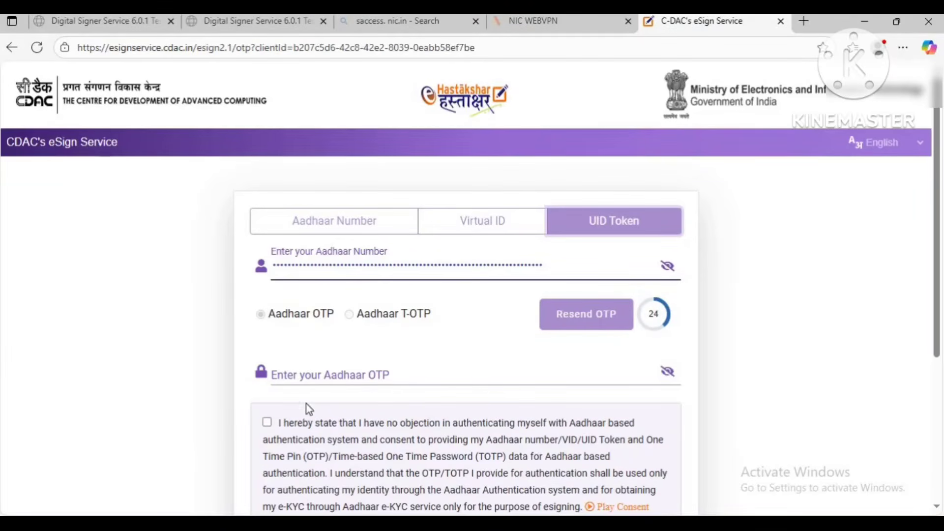
- Enter the Aadhaar OTP, agree to the authentication consent, and submit the eSign request
click(308, 375)
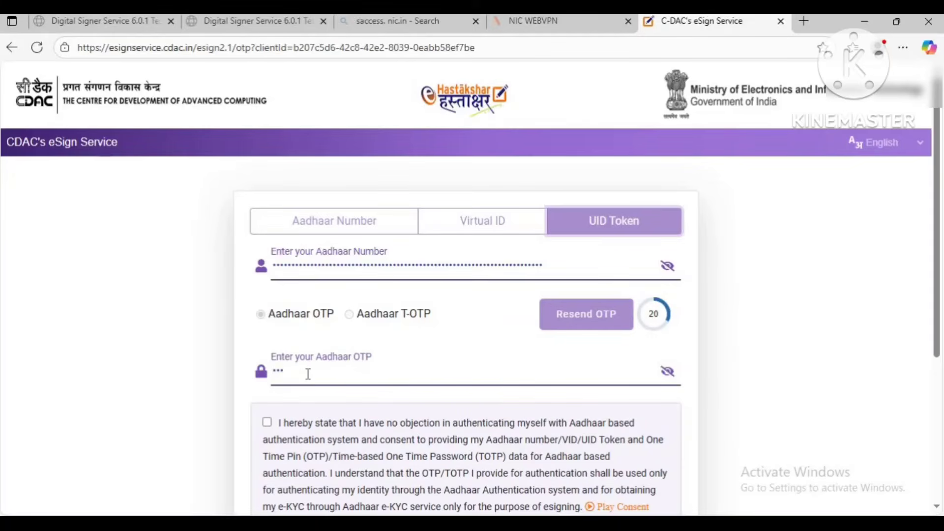
scroll(308, 396, down, 3)
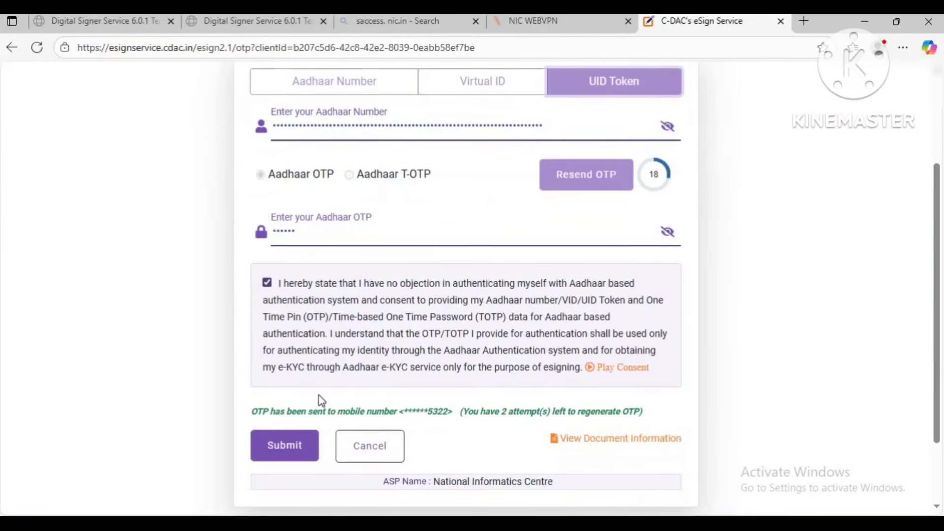
click(275, 444)
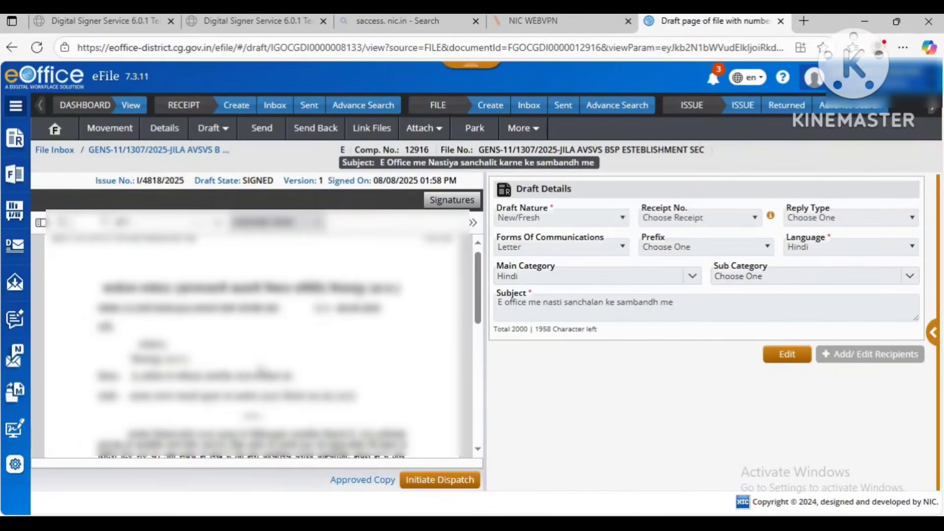
- Check the signature placement on the signed letter and look at the document viewer's print and save options
scroll(276, 372, down, 3)
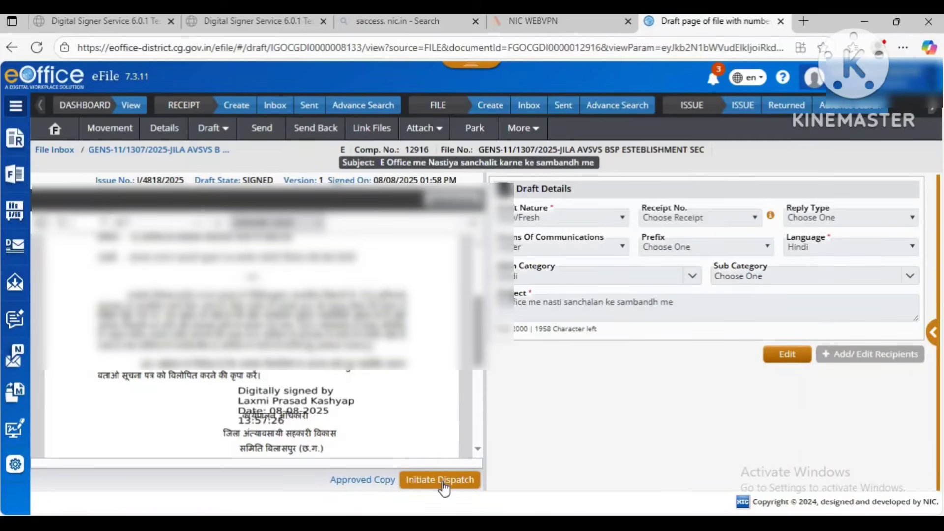
click(388, 478)
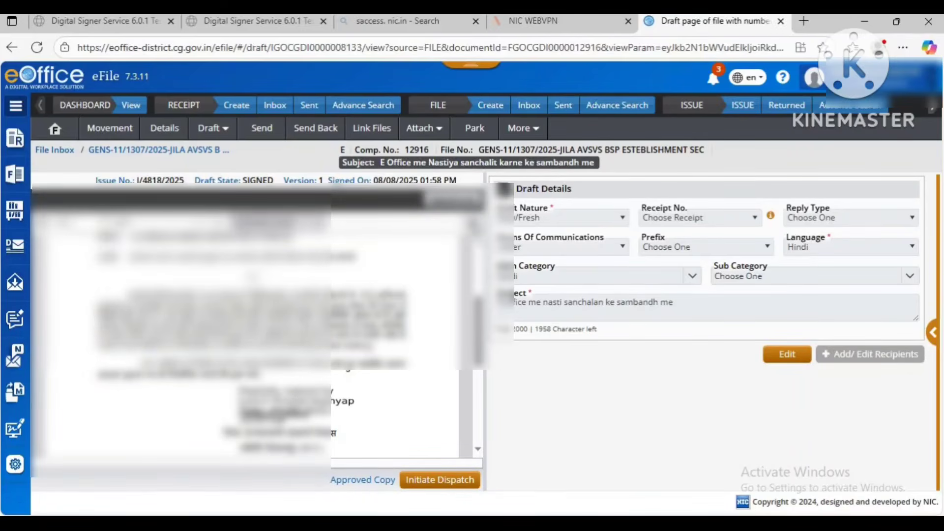
click(472, 222)
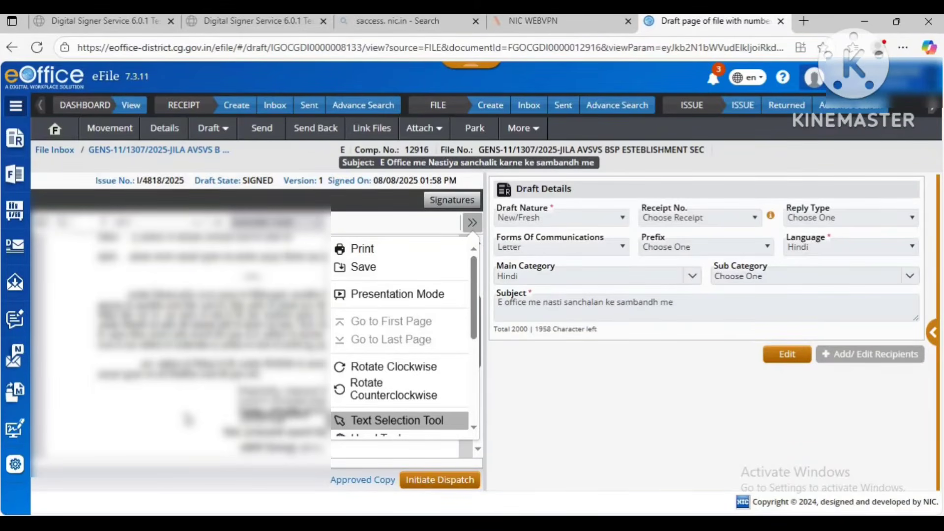
click(188, 420)
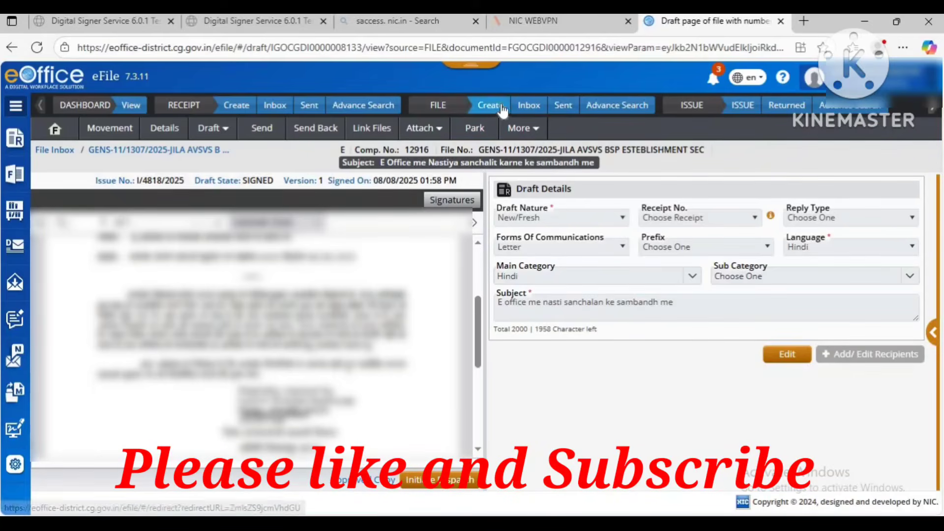
- Reopen the file GENS-11/1307/2025 from the file inbox and display its draft list
click(530, 108)
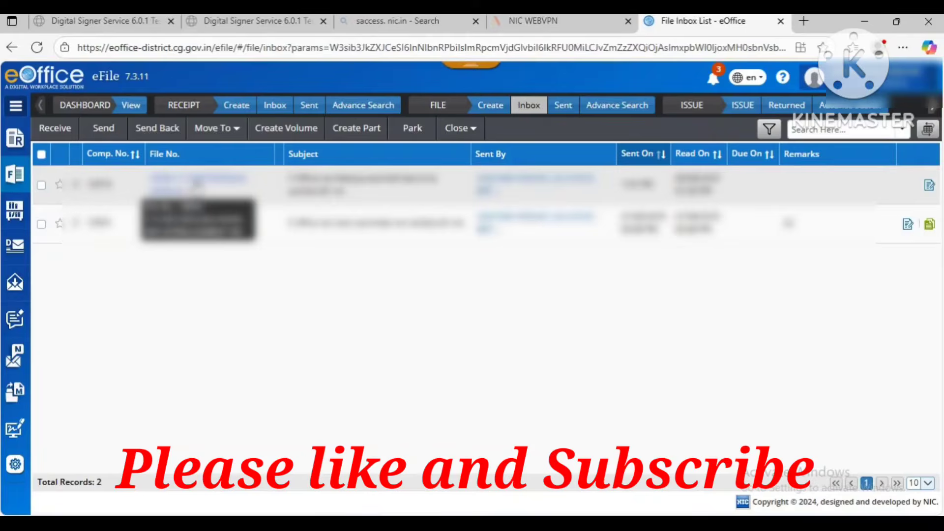
click(197, 185)
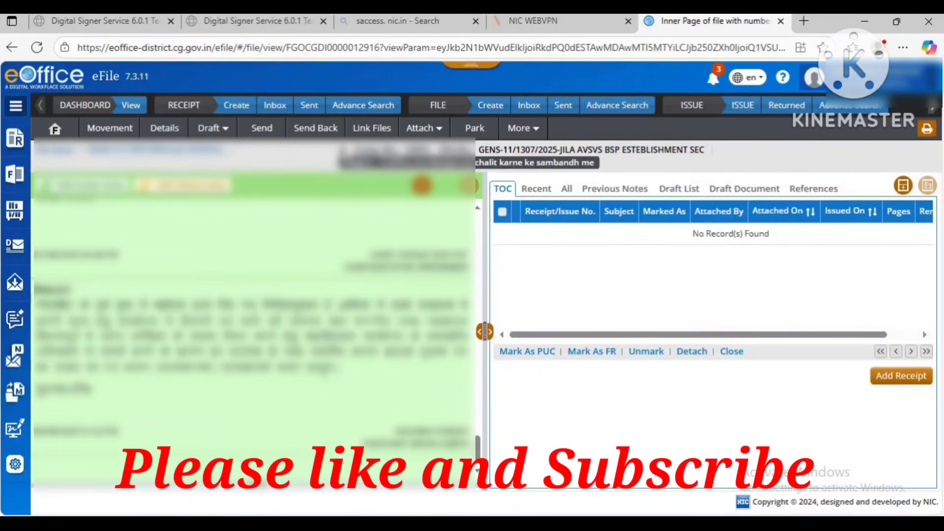
click(680, 189)
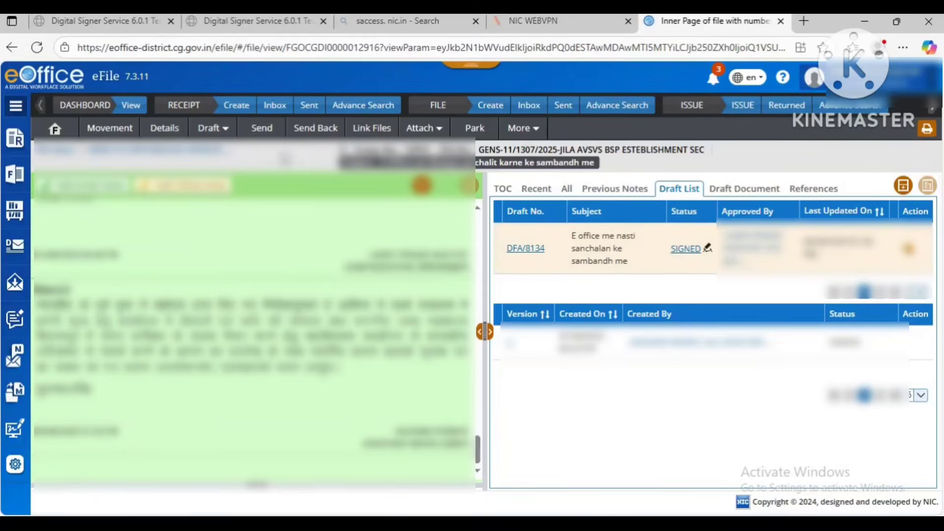
- Add a green note to the file using the Hindi standard quick noting "अनुमोदित।"
click(265, 129)
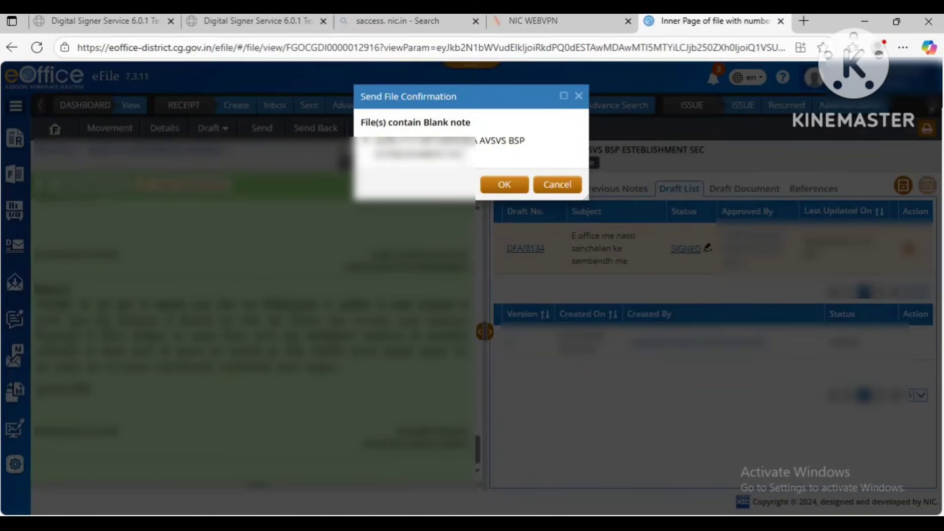
click(555, 185)
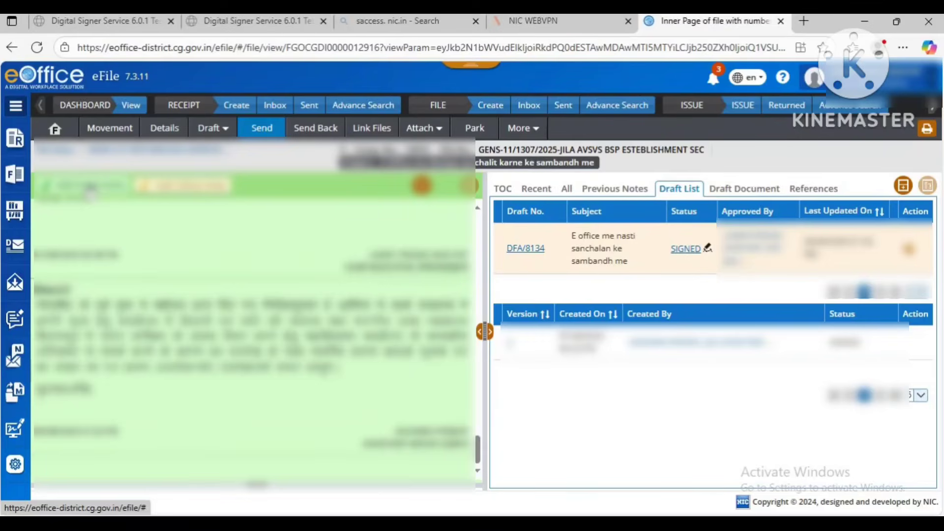
click(90, 187)
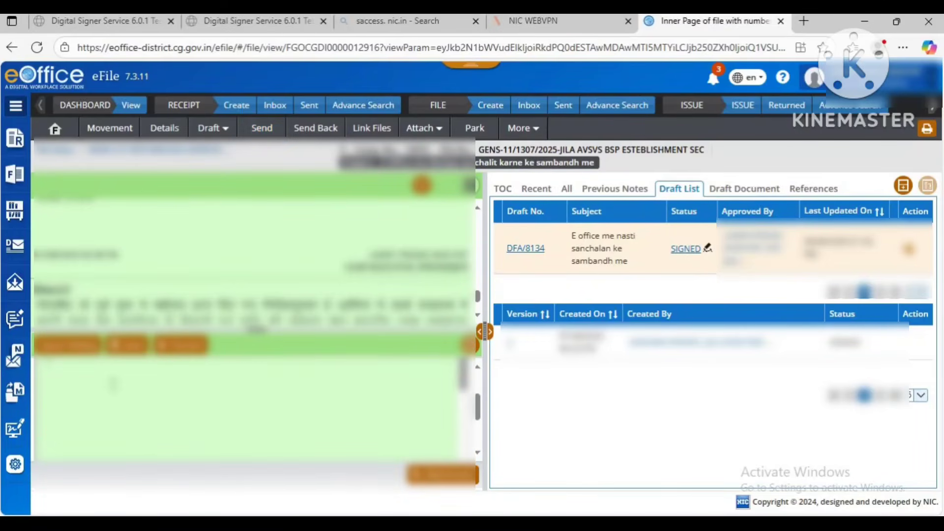
click(68, 345)
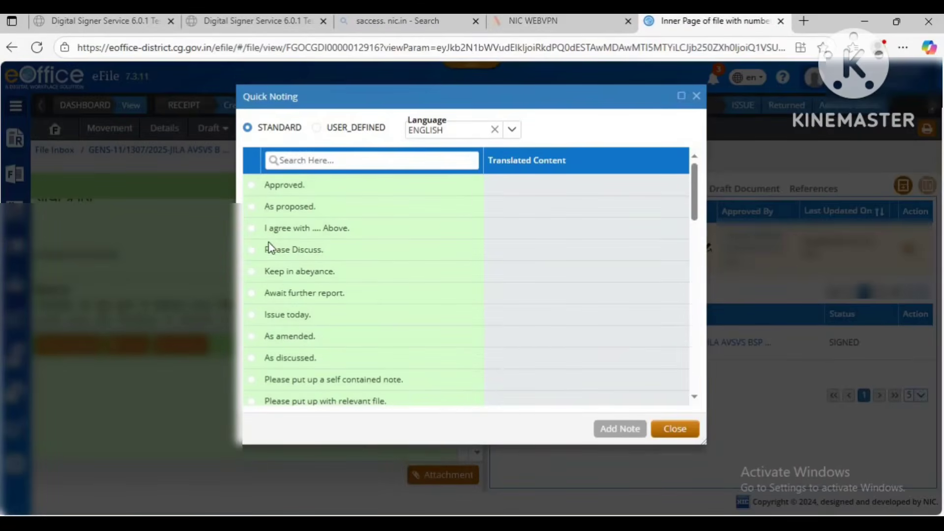
click(452, 133)
click(439, 215)
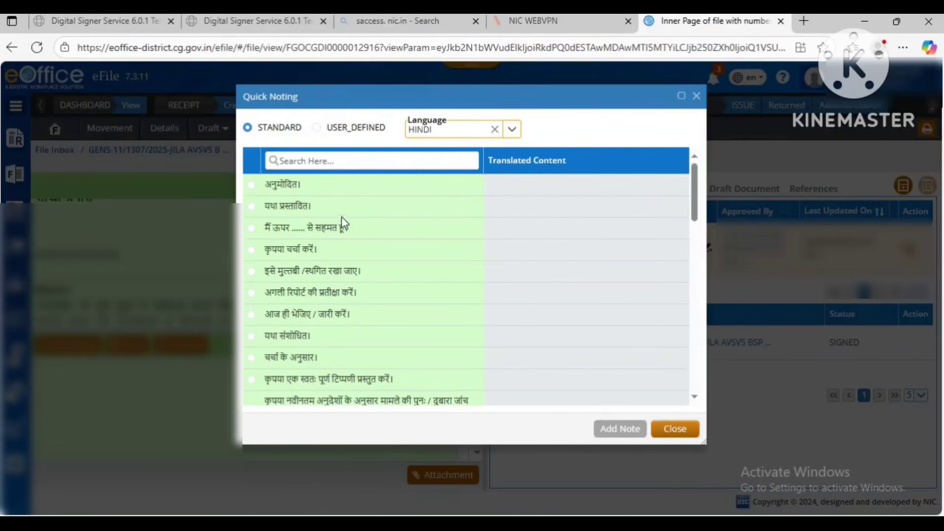
click(251, 185)
click(619, 429)
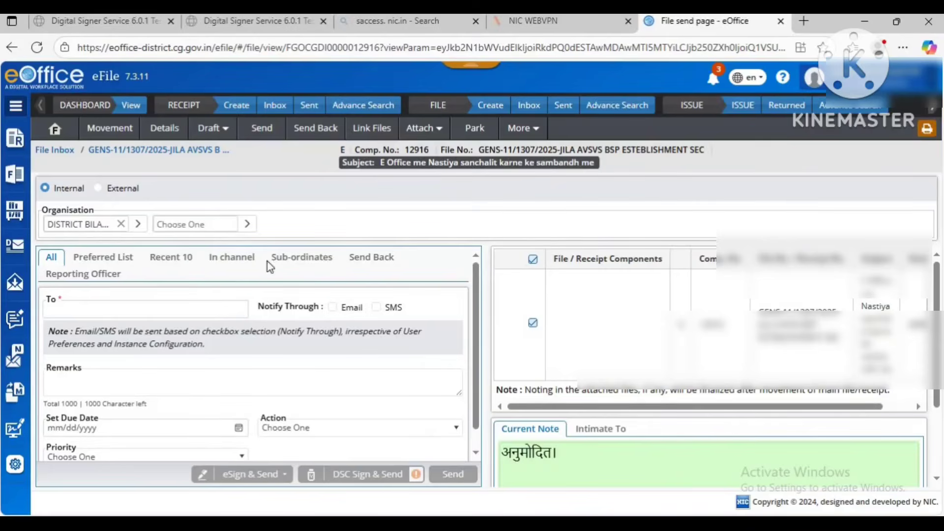
- Send the file back to its previous sender with email and SMS notification and the action set to Approved
click(366, 263)
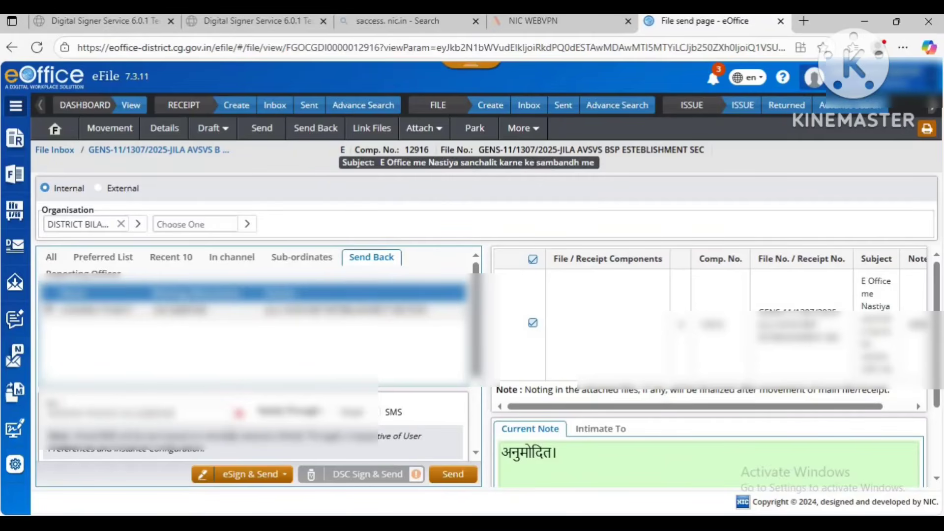
click(333, 411)
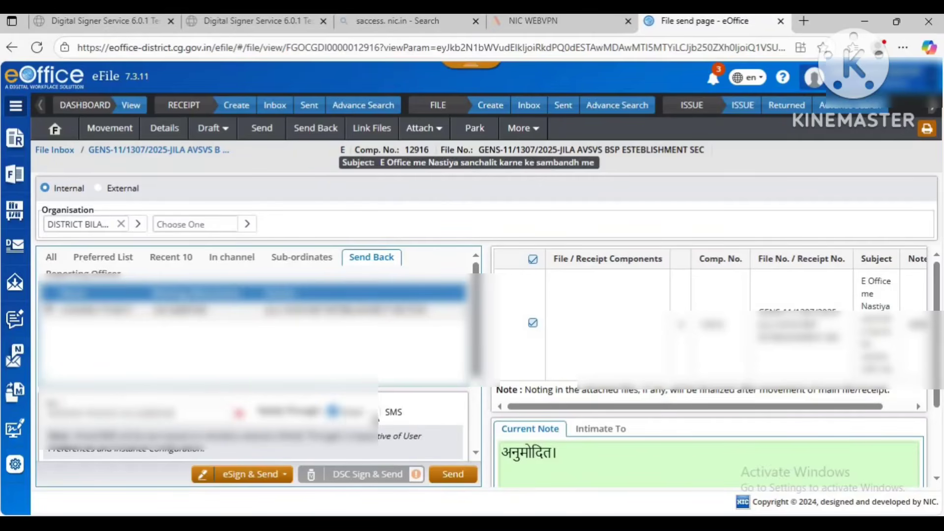
scroll(270, 373, down, 3)
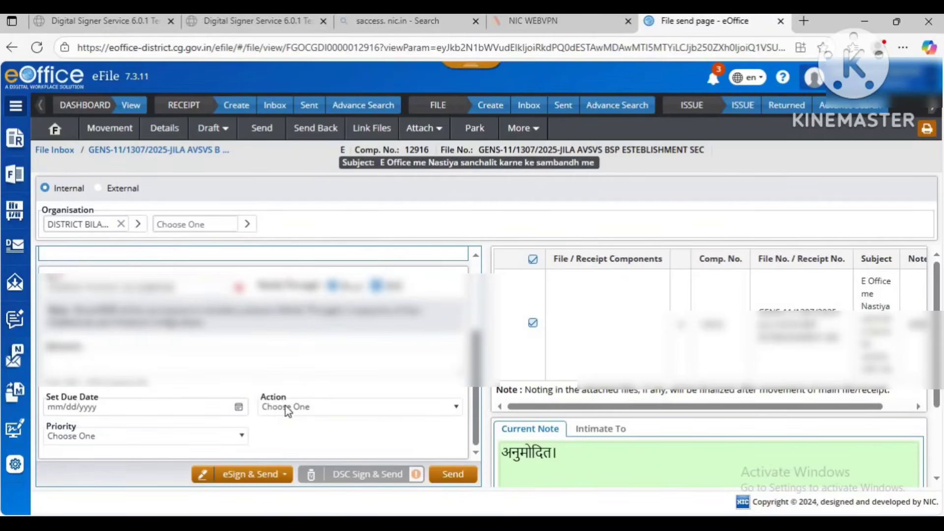
click(288, 411)
click(273, 339)
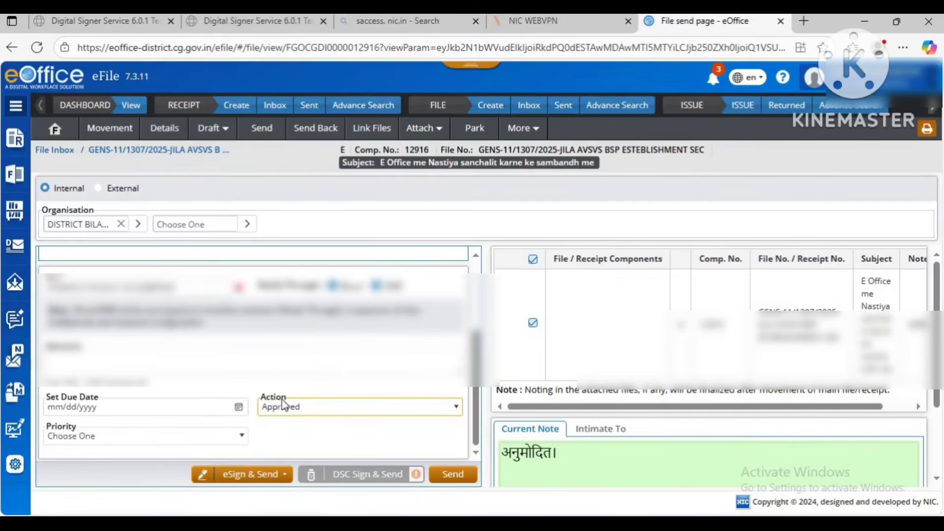
click(456, 476)
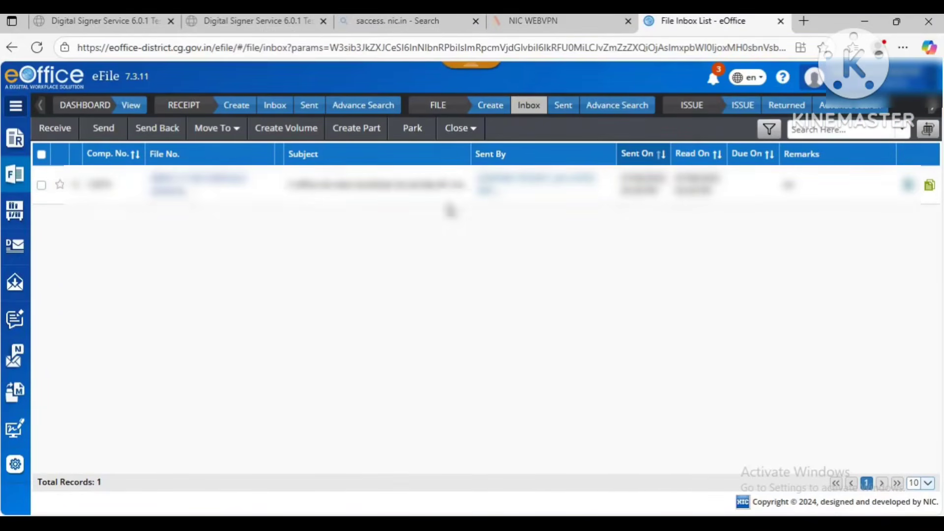
- Check the sent files, including the refreshed list in the original sender's account, and open file GENS-11/1307/2025 there
click(564, 106)
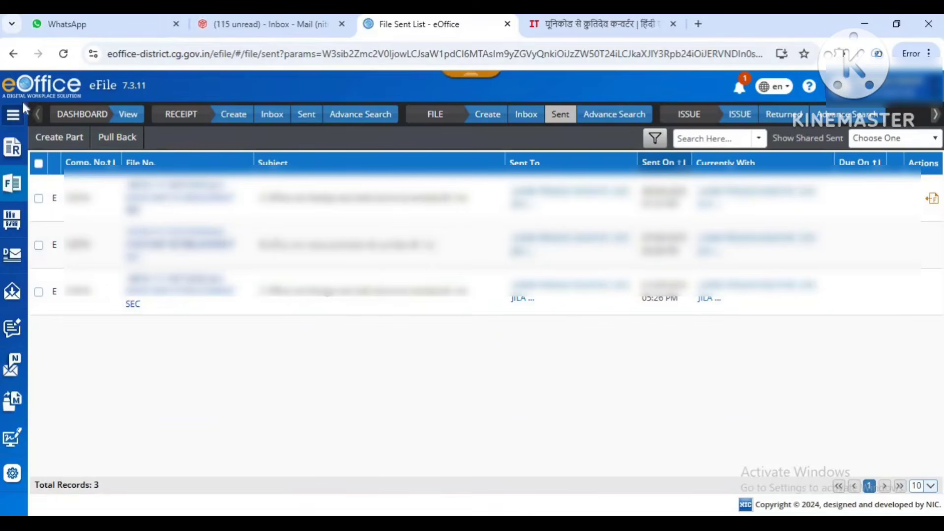
click(65, 54)
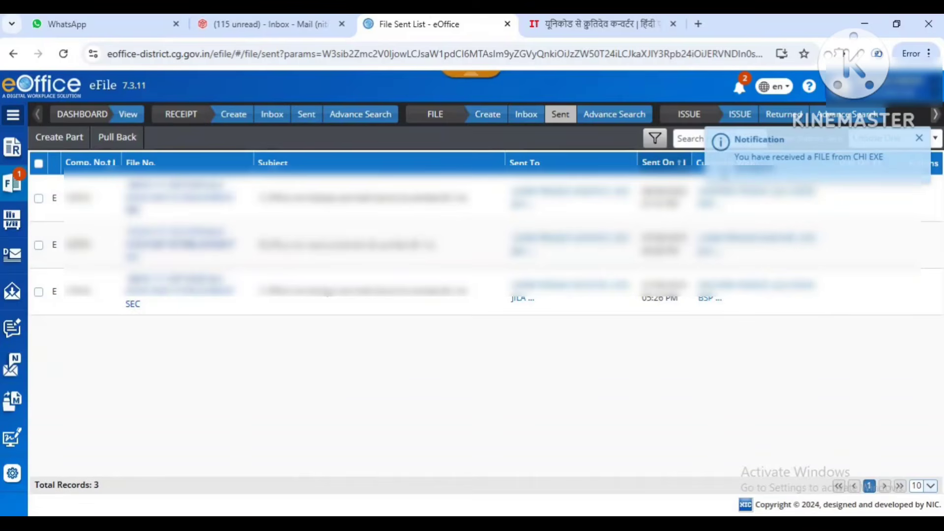
click(165, 199)
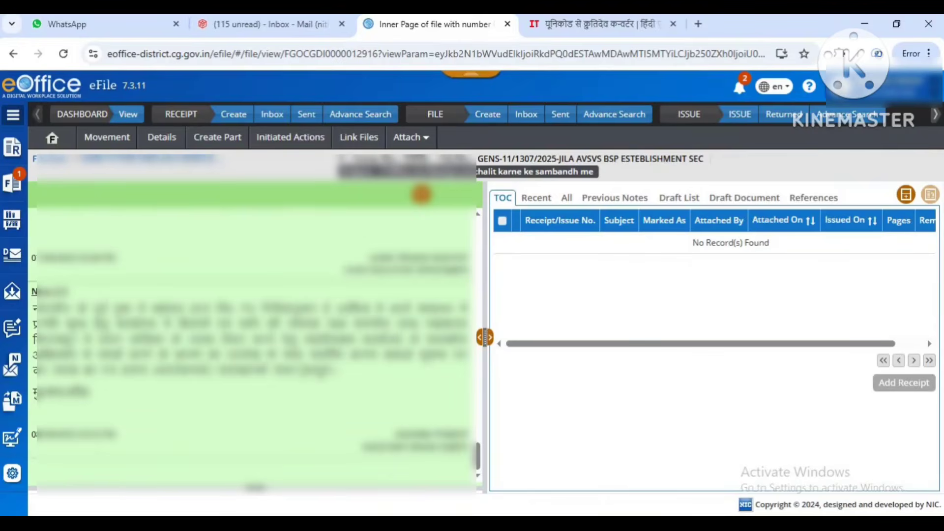
- Review the file's notings, display its draft list, and open version 1 of the draft letter
scroll(300, 375, up, 20)
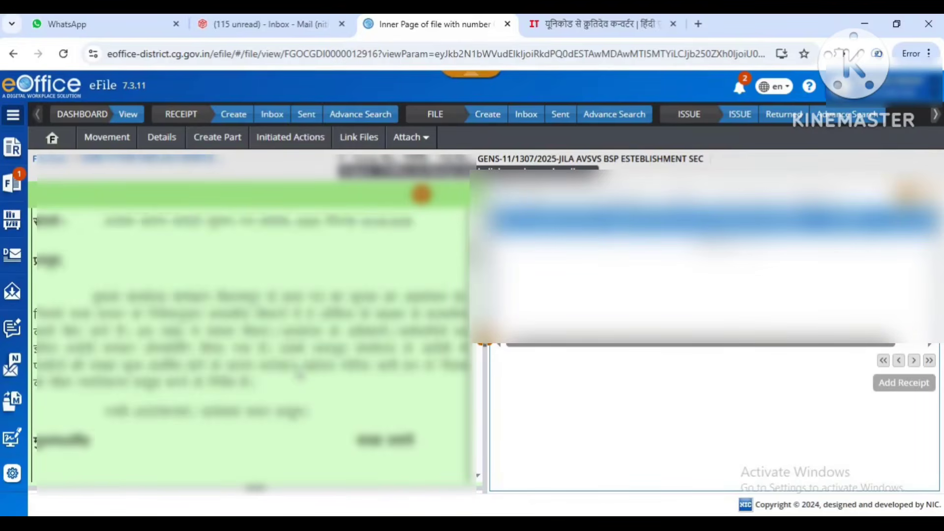
scroll(300, 375, up, 5)
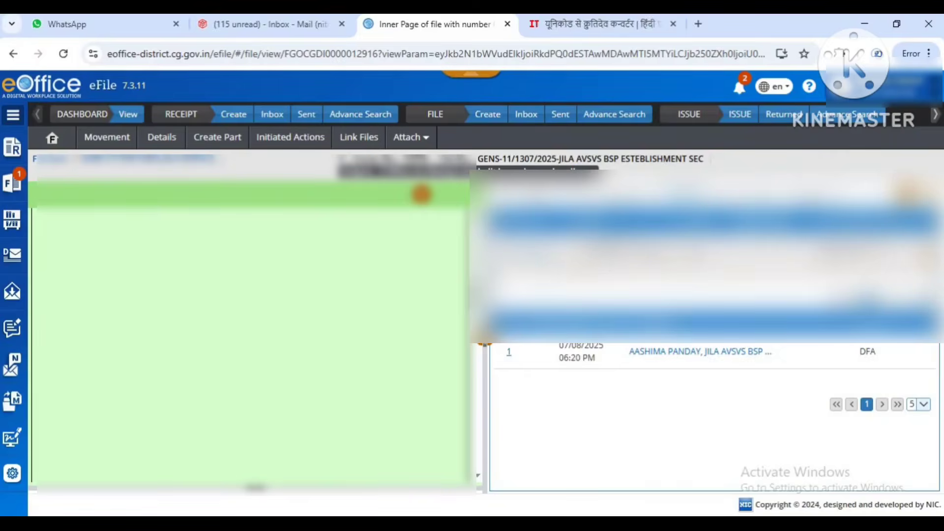
click(421, 195)
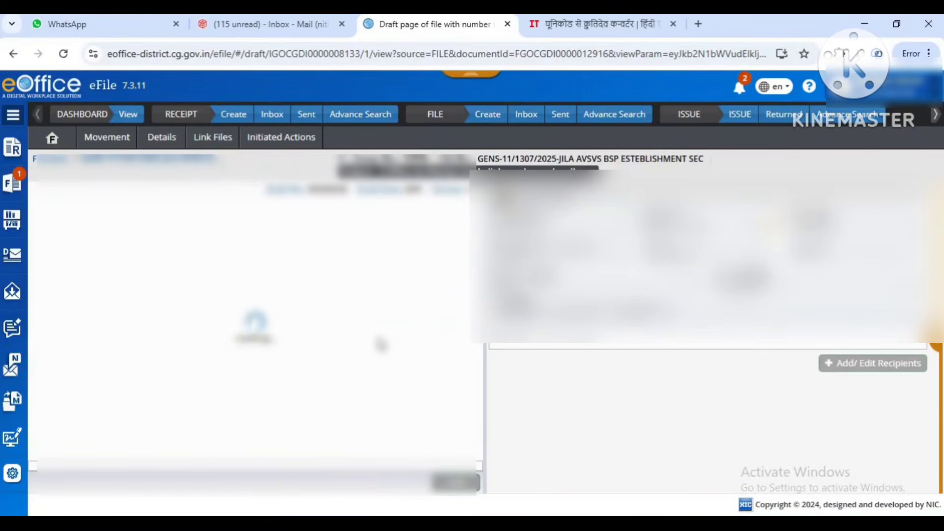